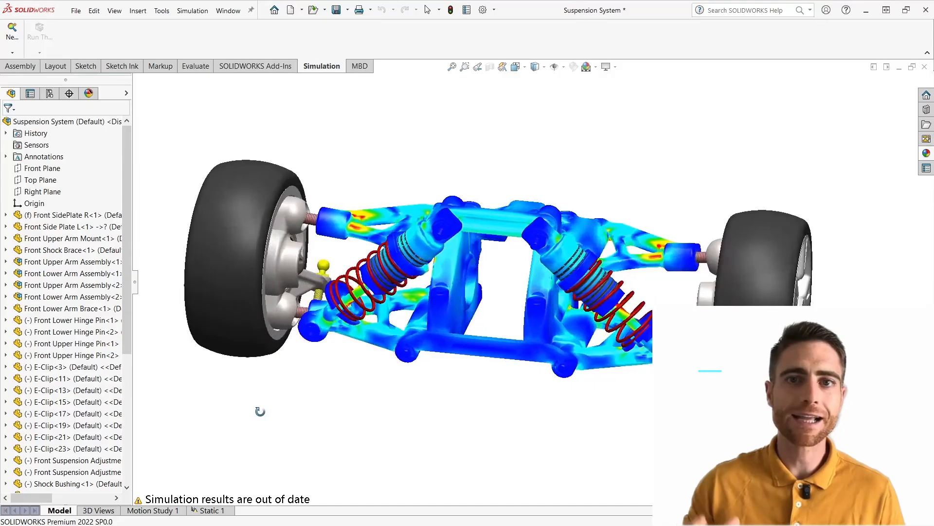
middle_drag(259, 411, 254, 434)
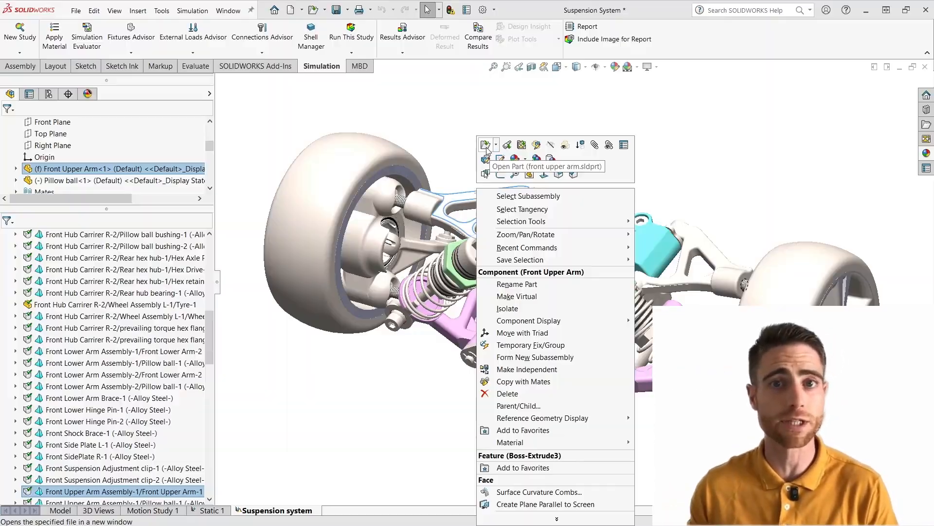
key(Escape)
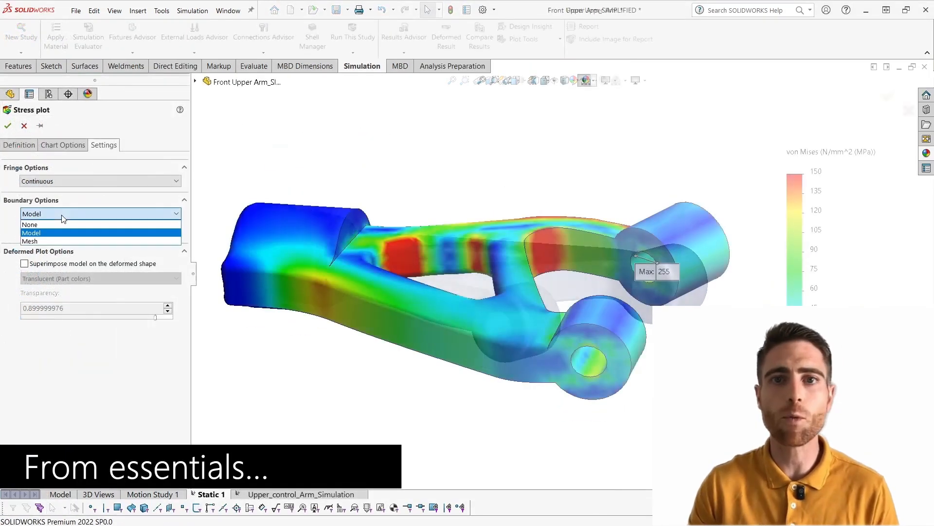
click(30, 241)
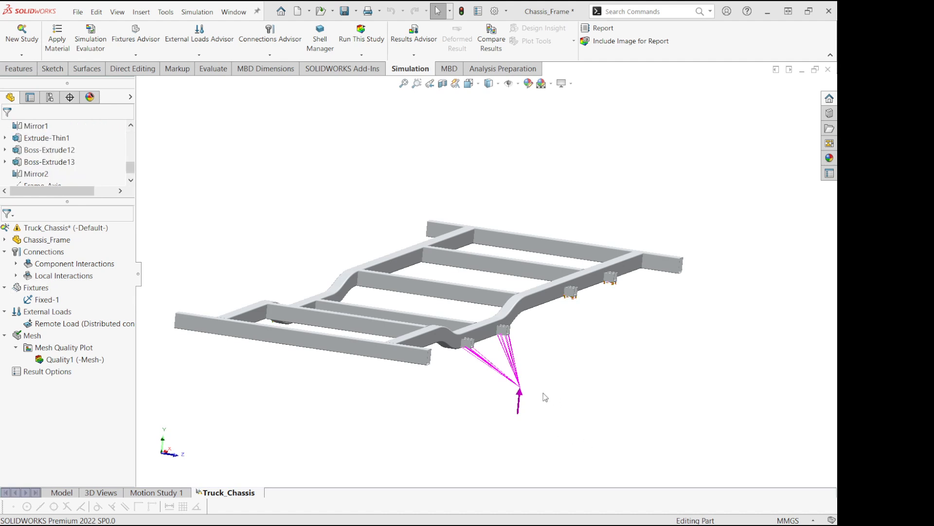
Step: Expand the local interactions of the Truck_Chassis study and review the bonded contacts between the frame members
mouse_move(492, 385)
middle_down()
mouse_move(498, 348)
mouse_move(498, 369)
middle_up()
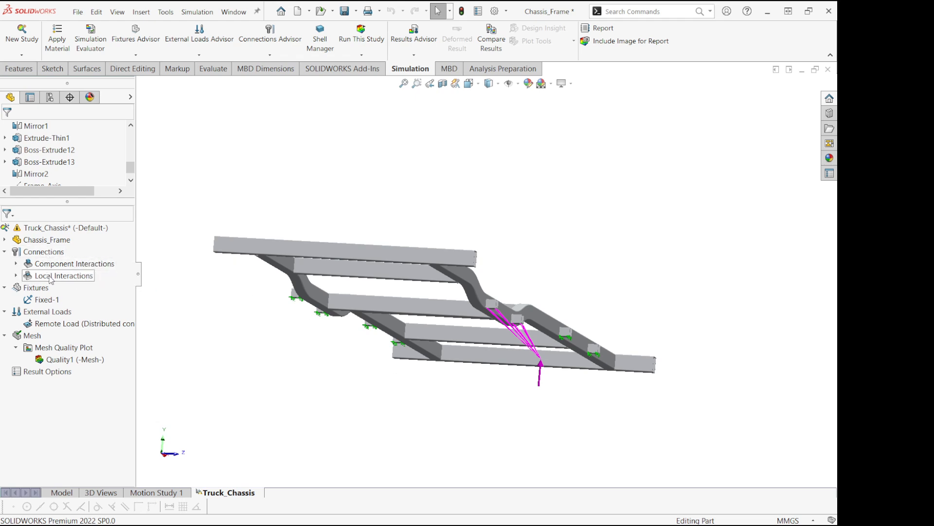
click(16, 276)
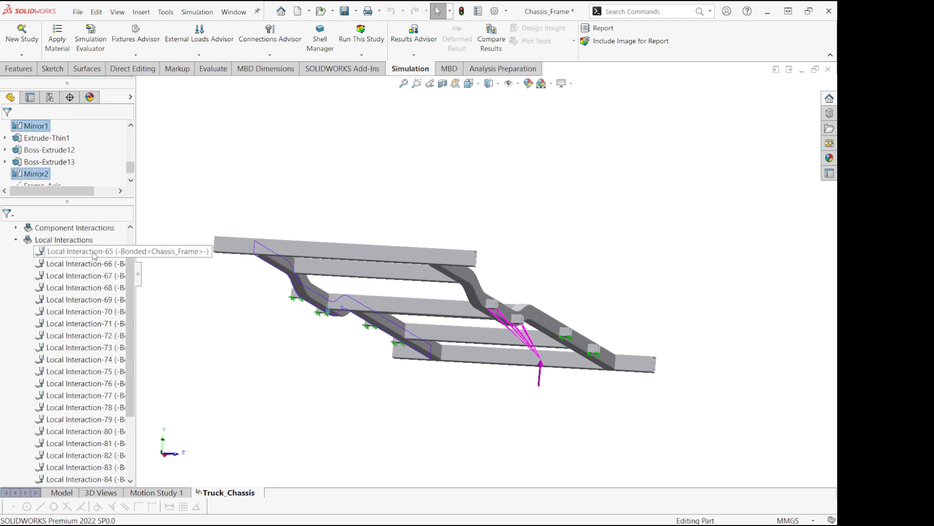
scroll(90, 260, down, 2)
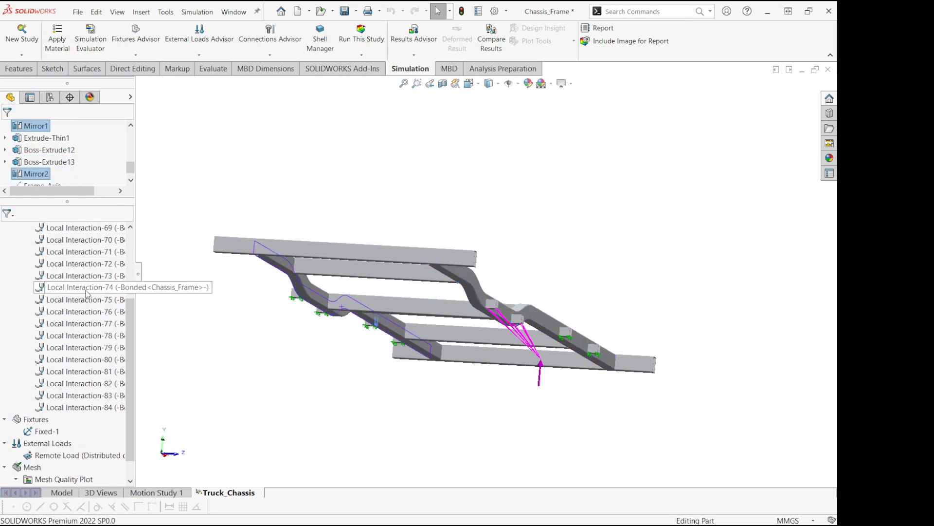
scroll(87, 292, down, 1)
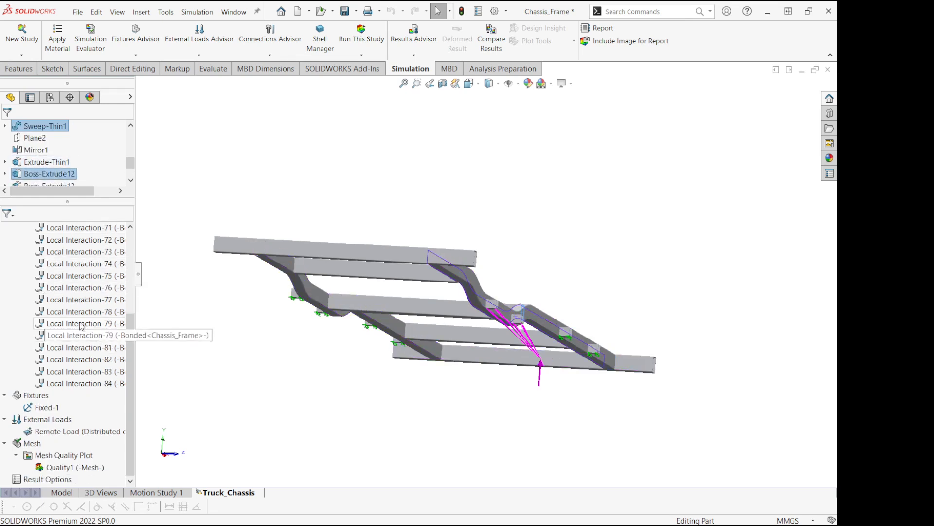
Step: Highlight the Fixed-1 fixture and inspect where it holds the mounting blocks along both chassis rails
click(47, 407)
middle_drag(446, 396, 432, 379)
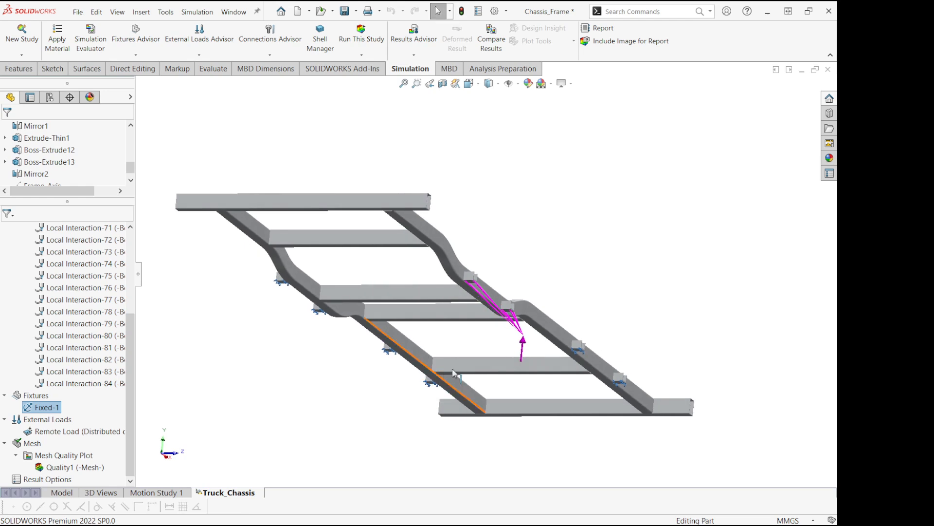
scroll(567, 338, down, 4)
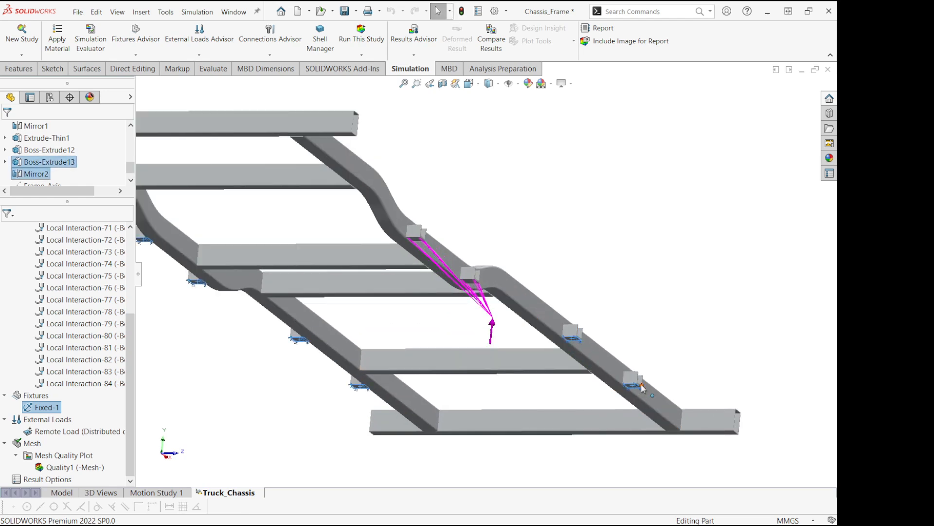
scroll(625, 384, down, 2)
scroll(623, 384, up, 2)
scroll(248, 316, up, 3)
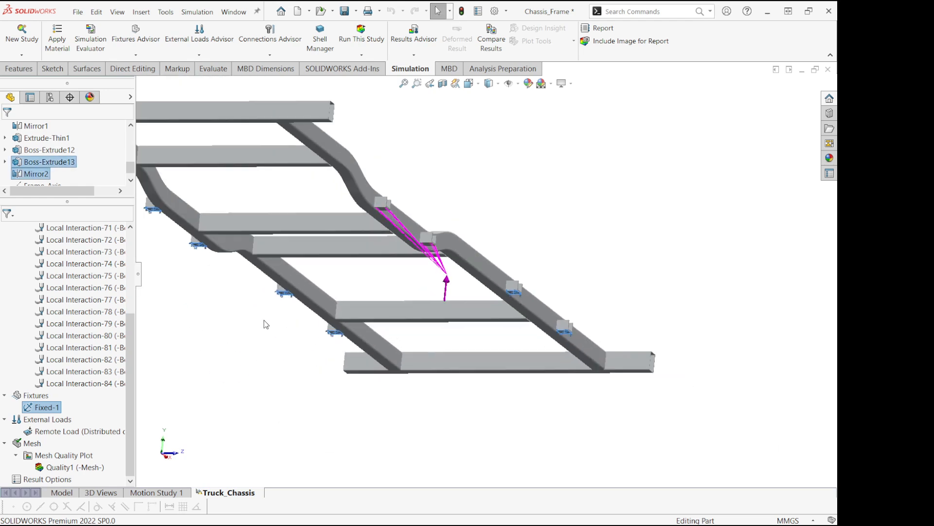
scroll(235, 234, down, 4)
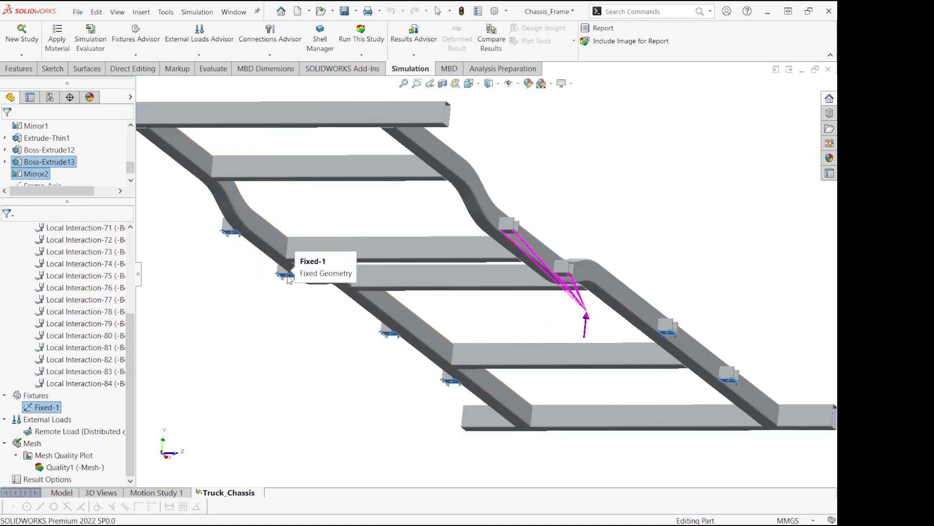
middle_drag(243, 296, 250, 317)
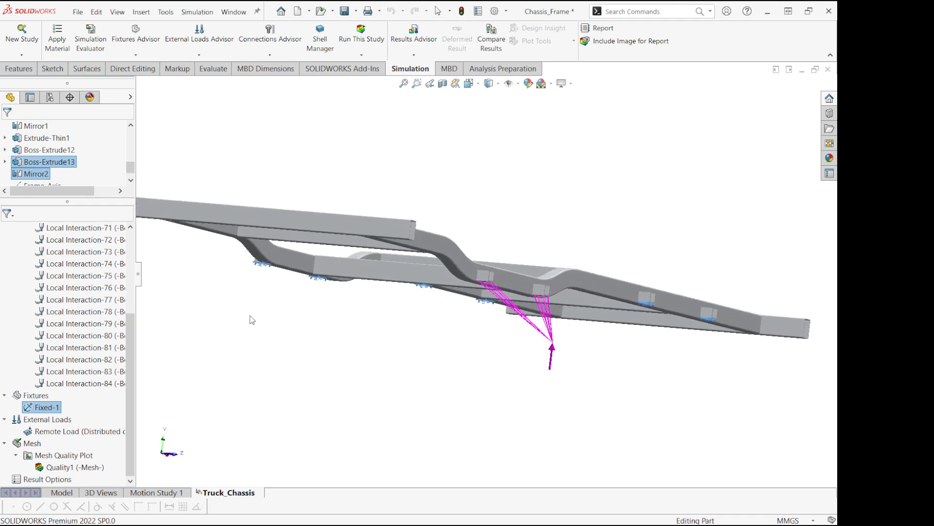
Step: Examine the remote load's application point and its links to the mounting blocks on the chassis rail from several angles
middle_drag(573, 339, 576, 352)
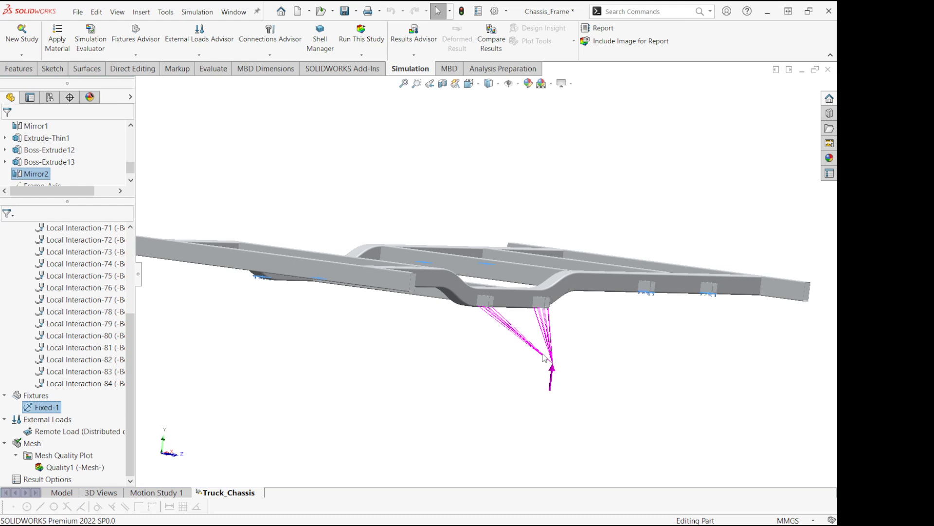
scroll(520, 358, up, 1)
middle_drag(520, 359, 520, 365)
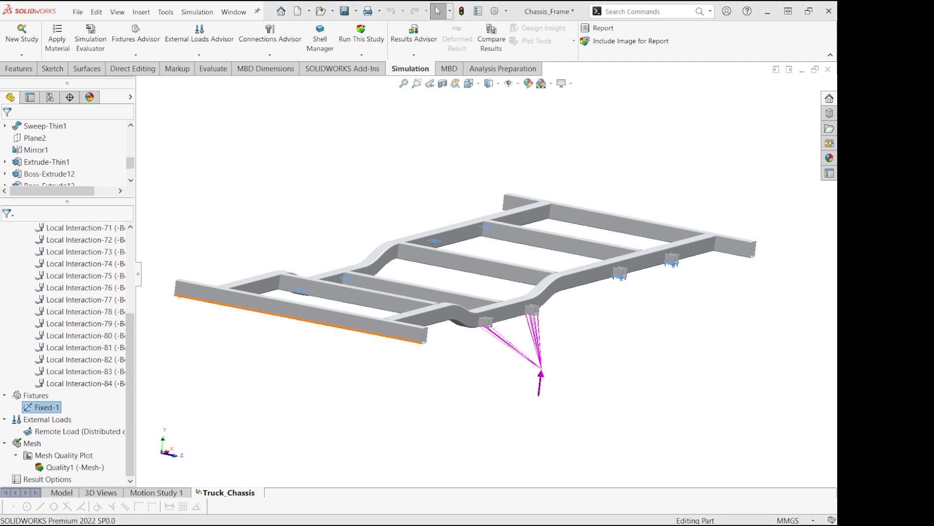
middle_drag(404, 316, 382, 294)
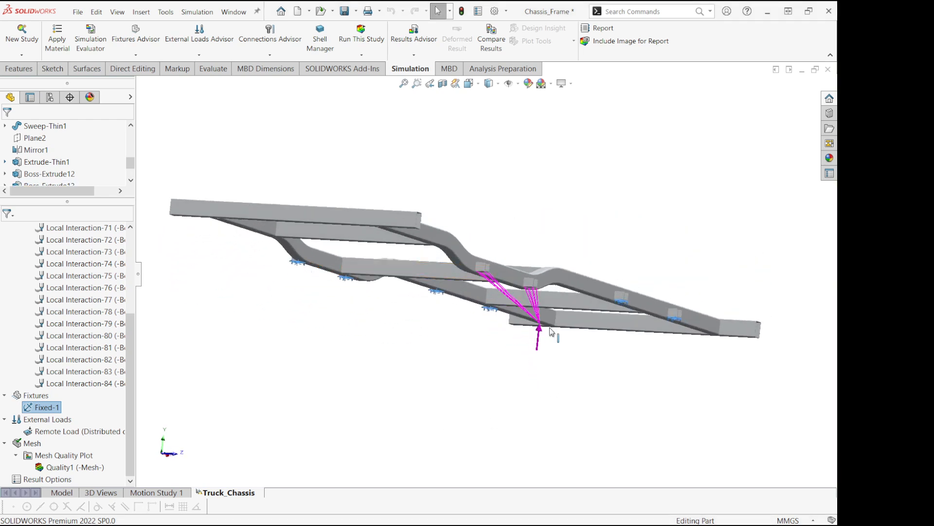
middle_drag(604, 312, 581, 348)
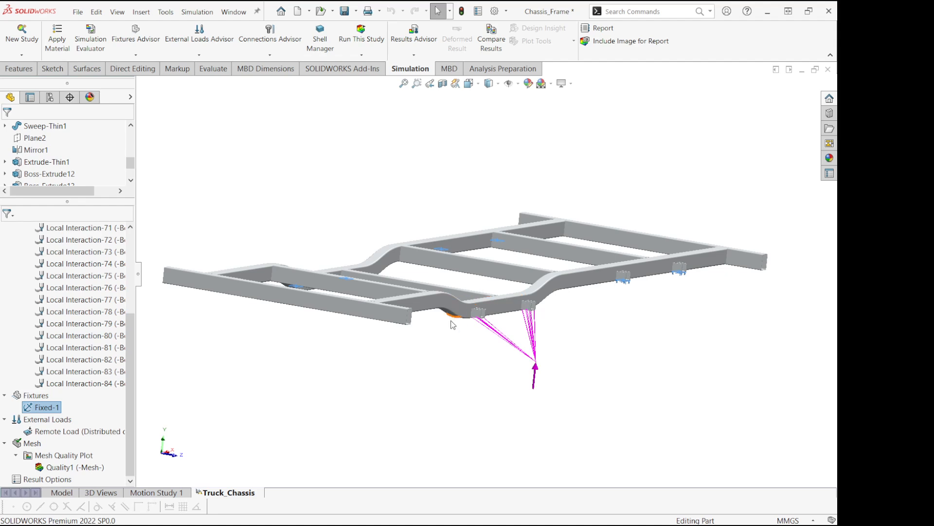
middle_drag(512, 375, 505, 361)
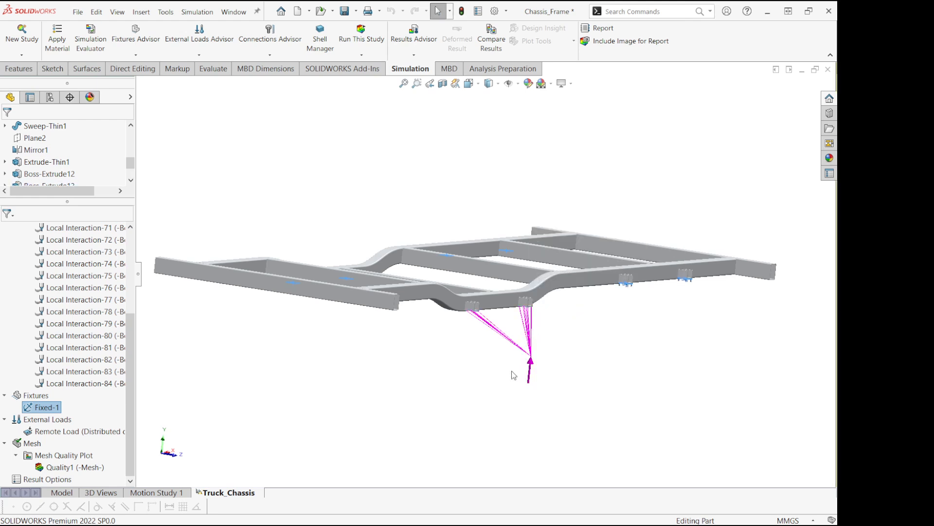
middle_drag(514, 375, 514, 388)
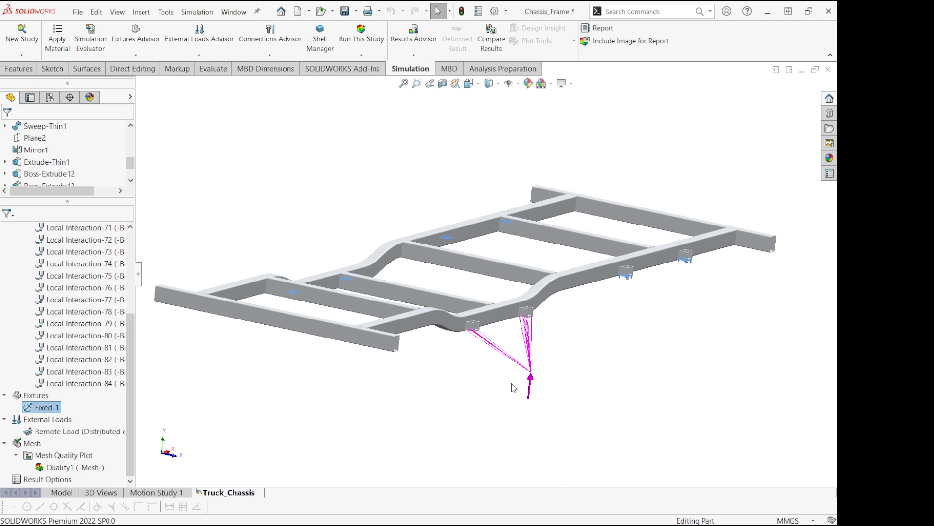
scroll(512, 387, up, 2)
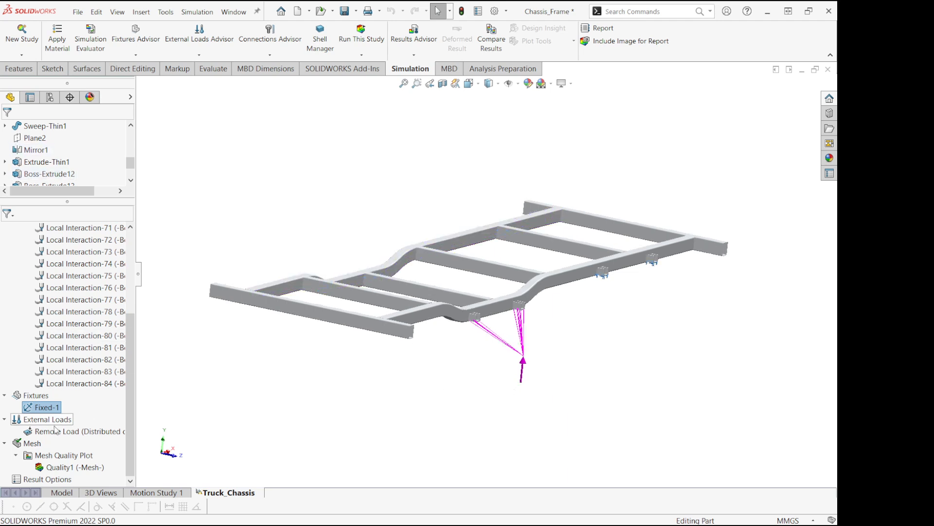
Step: Show the Quality1 mesh plot on the chassis frame
click(39, 443)
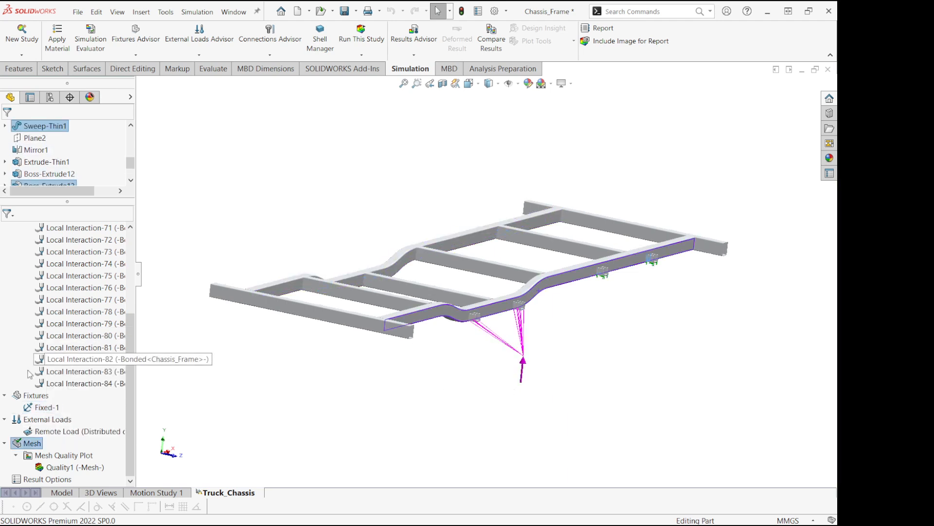
right_click(64, 471)
click(146, 399)
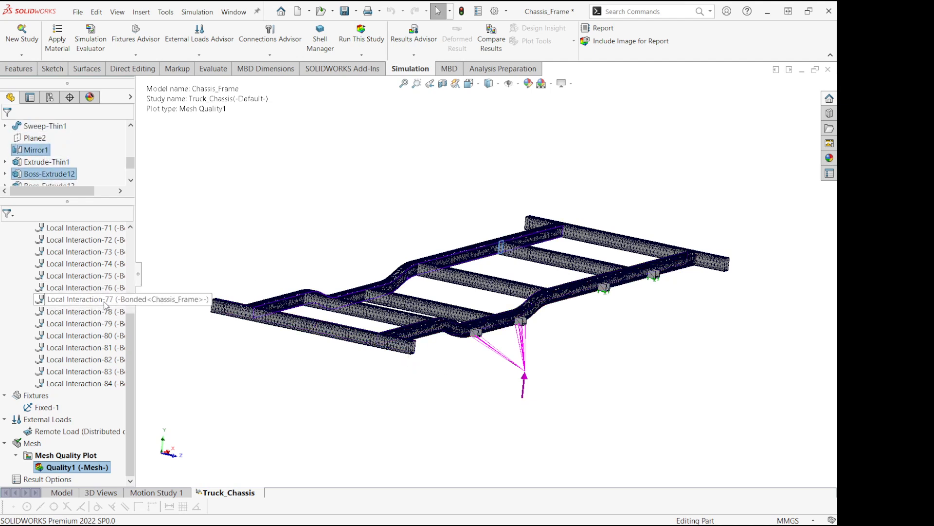
Step: Collapse the study's connections and select SolidBody 1 through SolidBody 16 under Chassis_Frame
scroll(102, 321, up, 4)
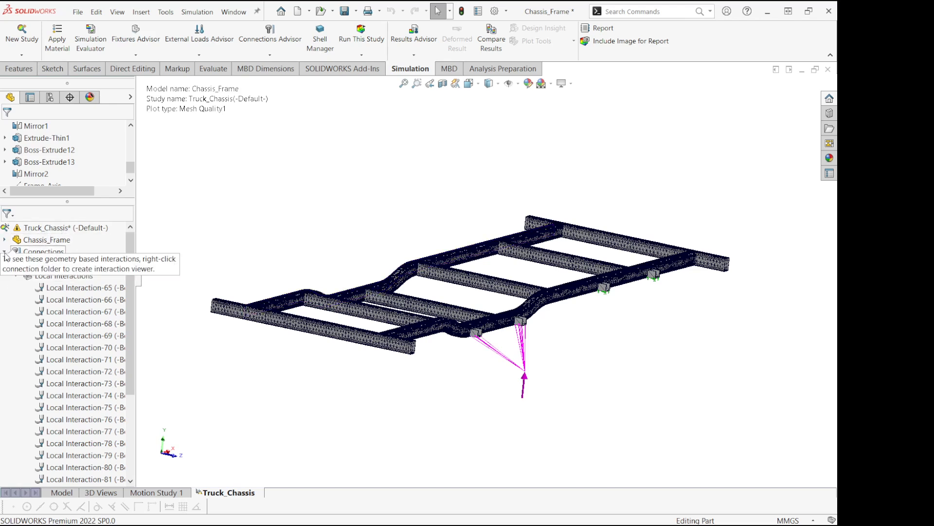
double_click(19, 253)
click(24, 241)
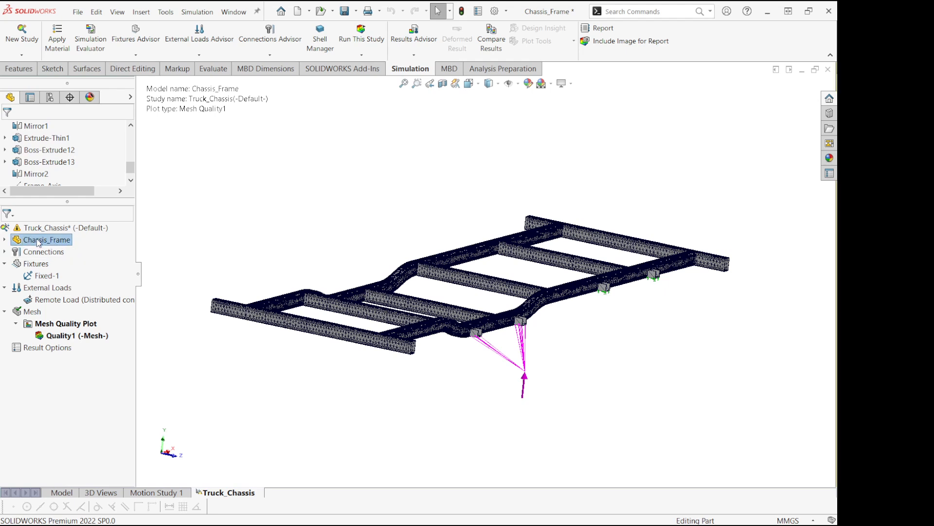
click(5, 240)
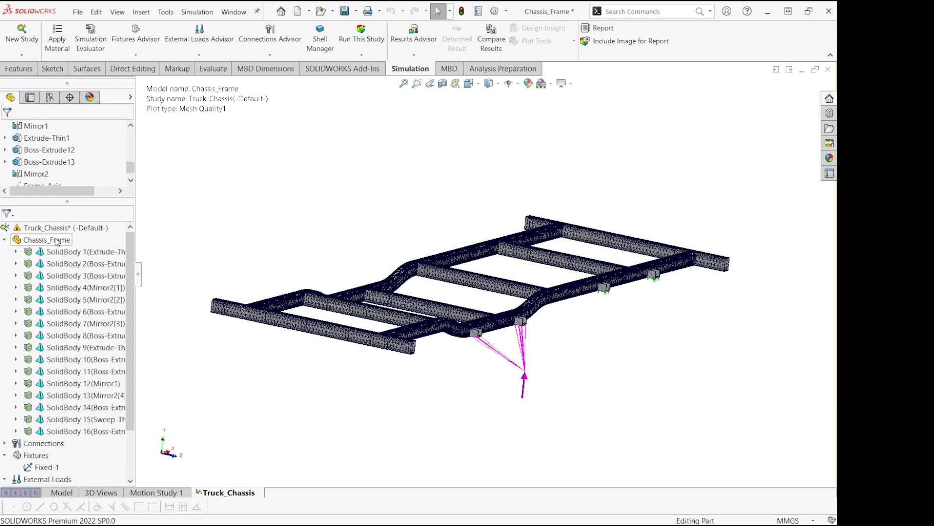
click(62, 252)
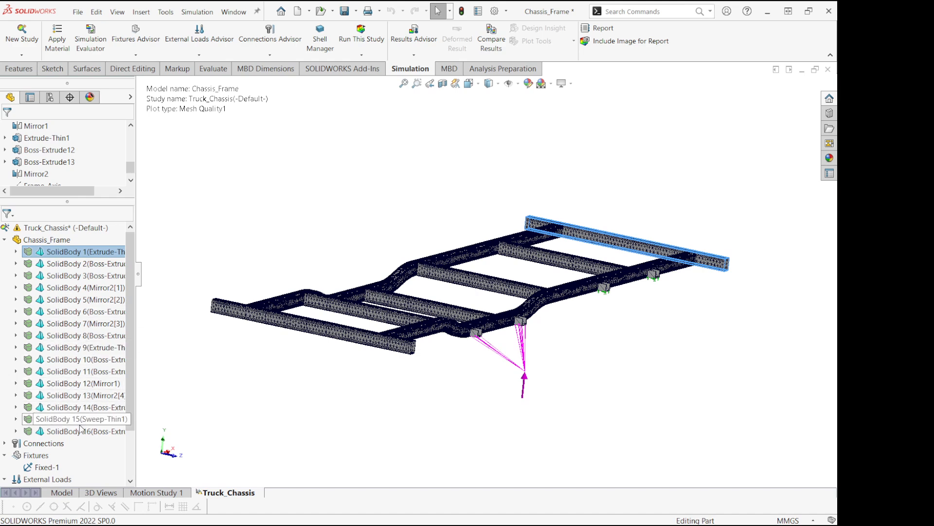
shift+click(83, 431)
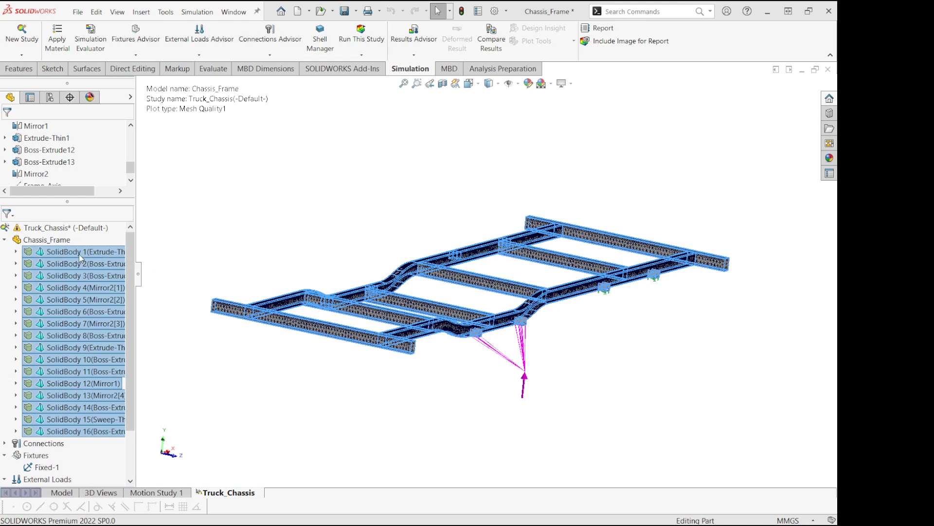
Step: Open the material library for the whole Chassis_Frame and select Alloy Steel in the Steel category
click(63, 240)
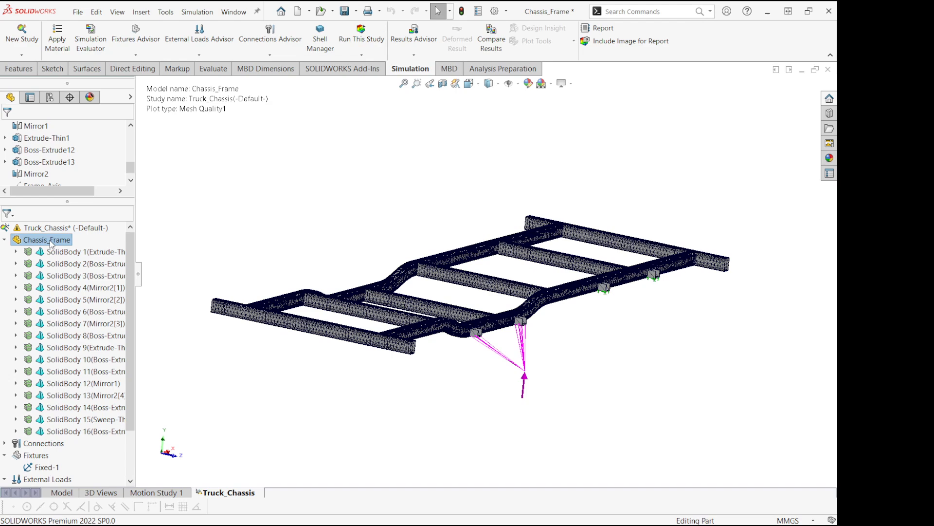
right_click(50, 241)
click(88, 248)
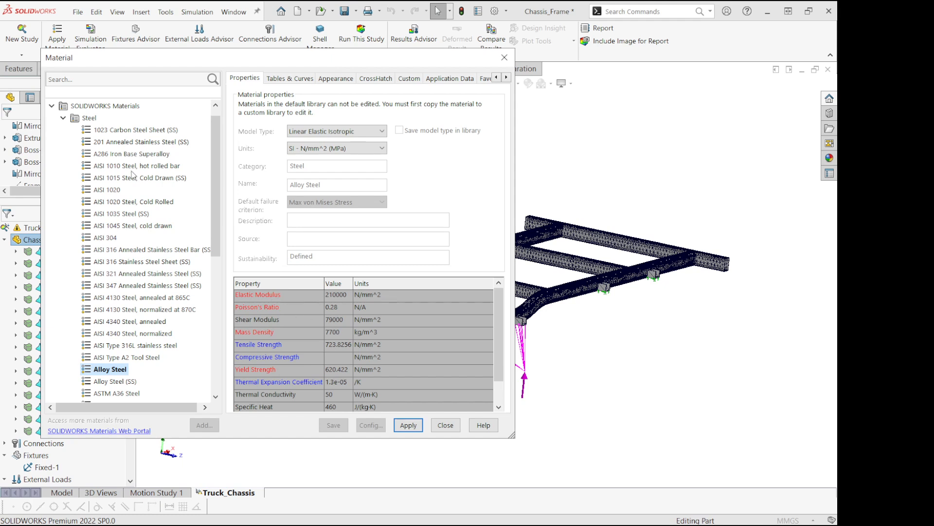
click(89, 119)
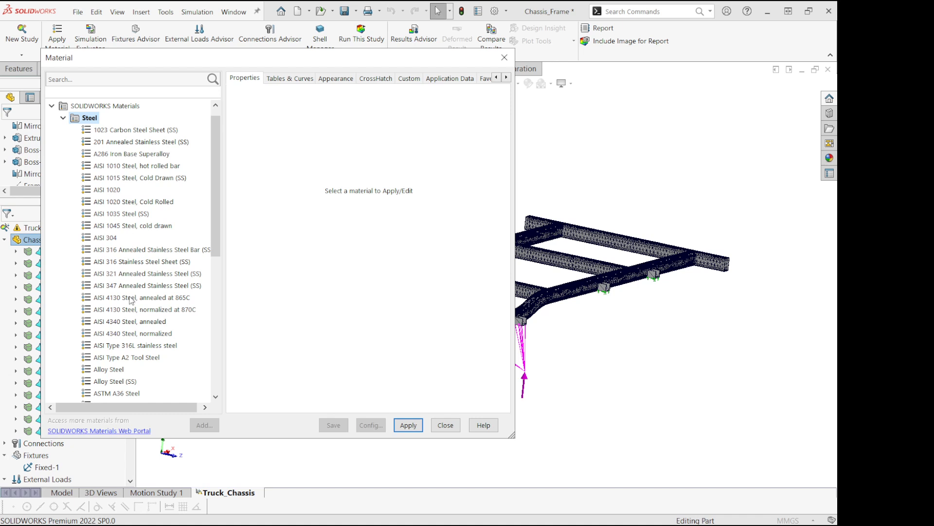
click(116, 371)
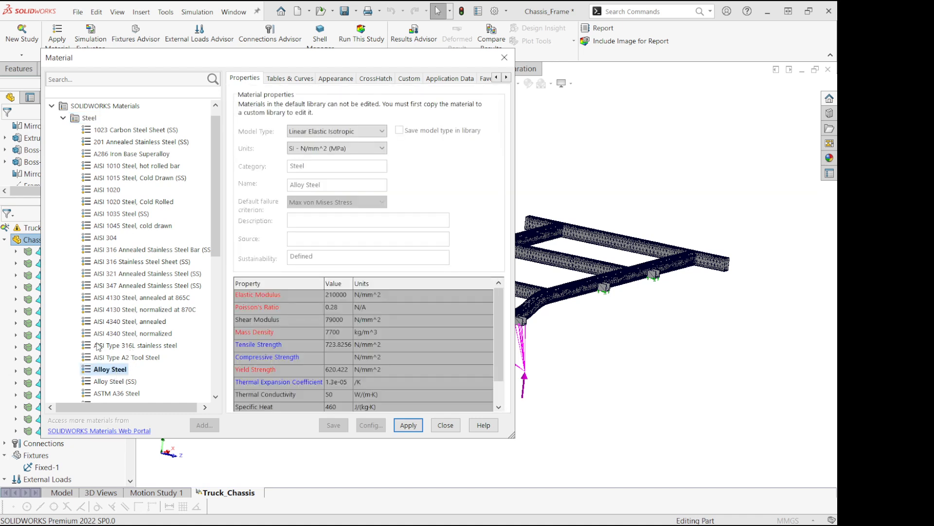
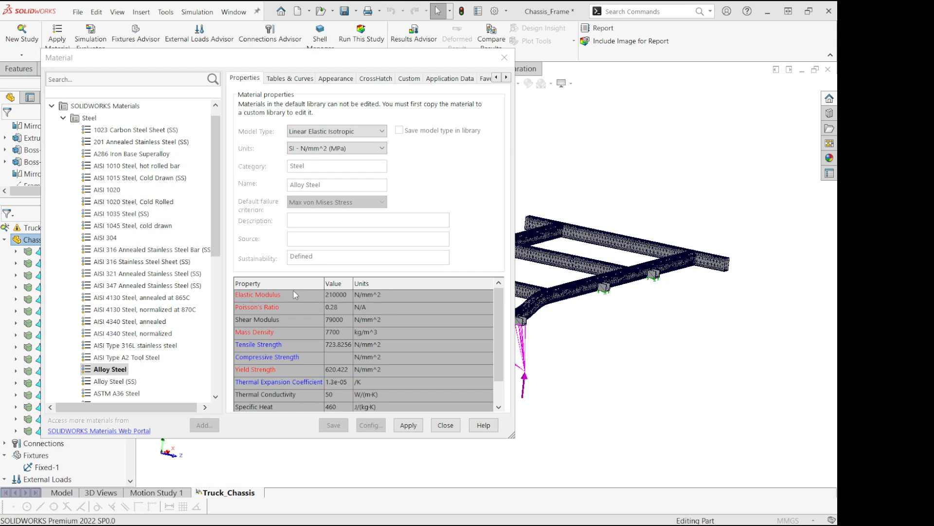
Step: Apply 6061-T6 (SS) from the Aluminium Alloys category to all bodies of the chassis frame and close the material library
click(64, 118)
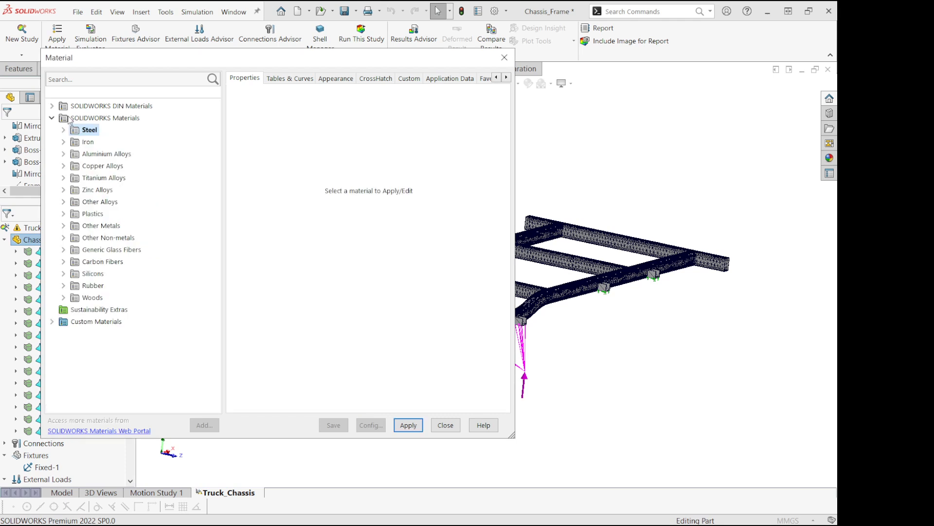
click(63, 153)
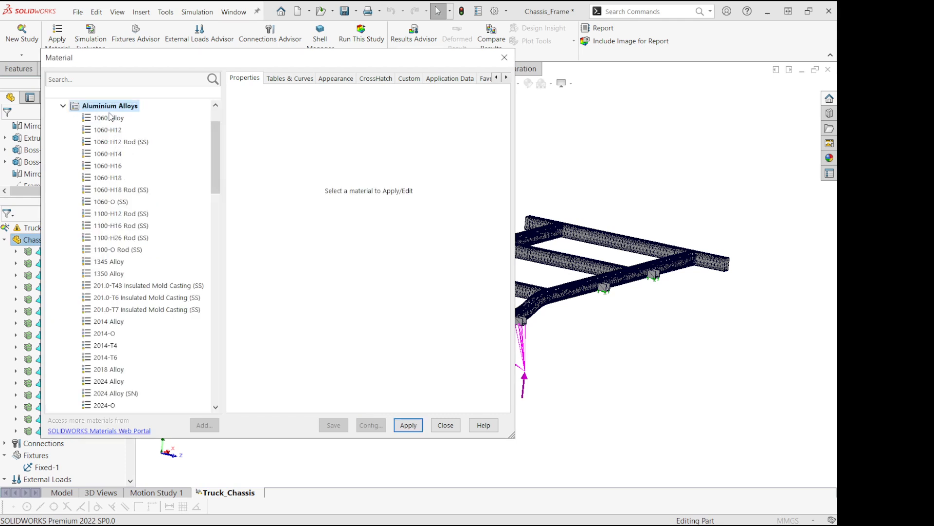
scroll(114, 235, down, 7)
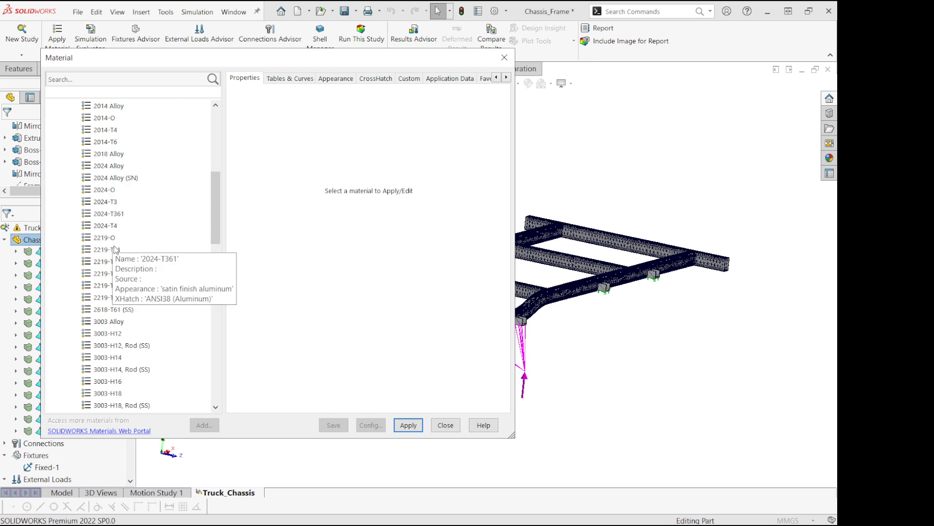
scroll(116, 251, down, 9)
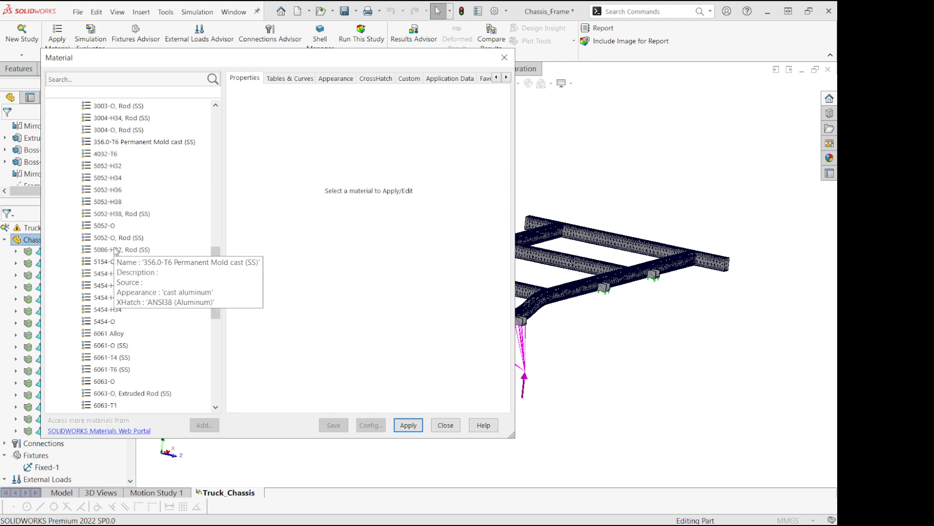
click(113, 333)
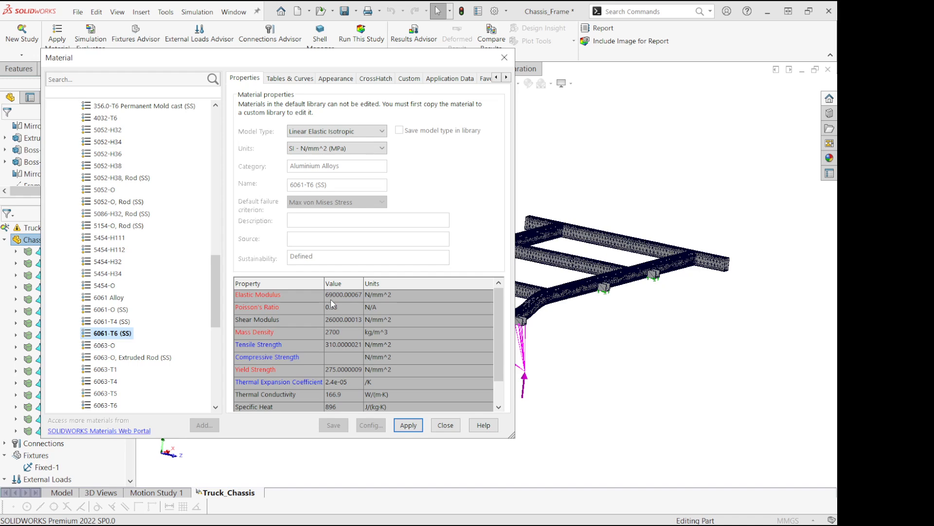
click(409, 425)
click(445, 425)
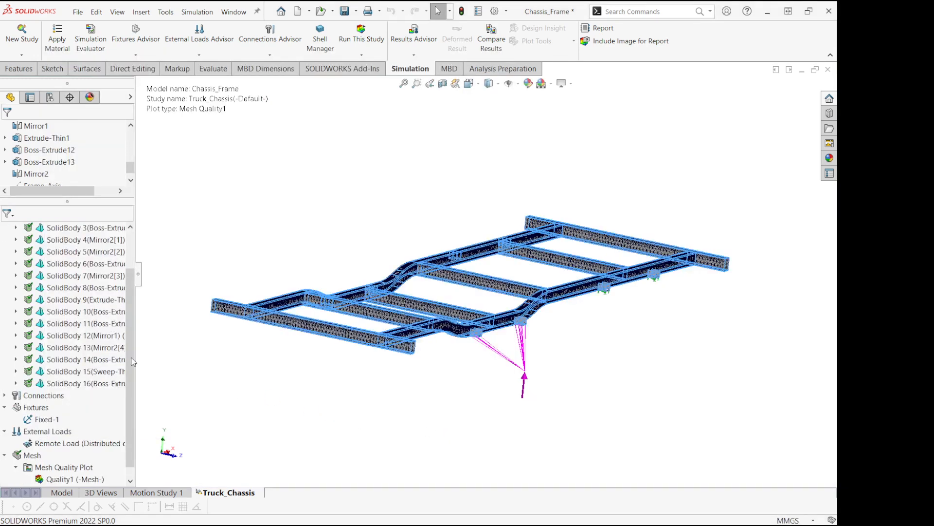
Step: Run the static study and examine the von Mises stress plot on the deformed chassis frame
scroll(467, 267, up, 2)
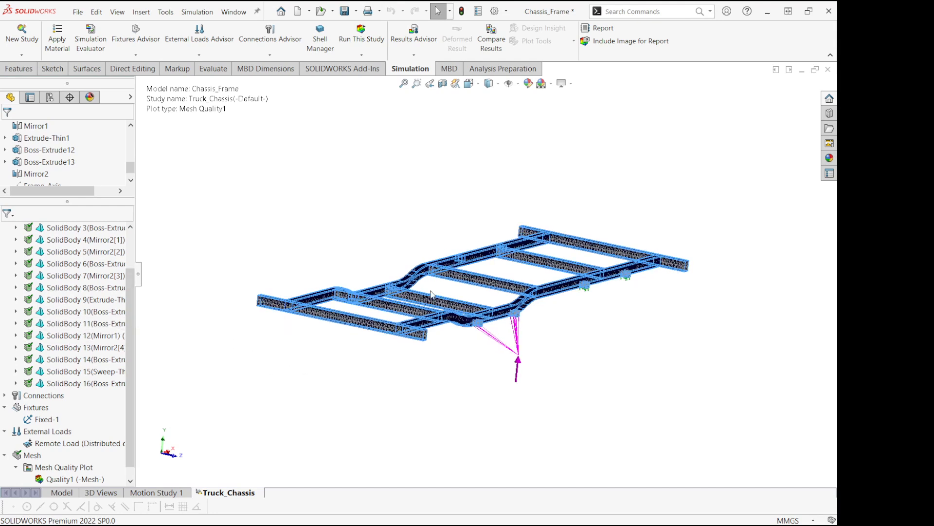
click(375, 40)
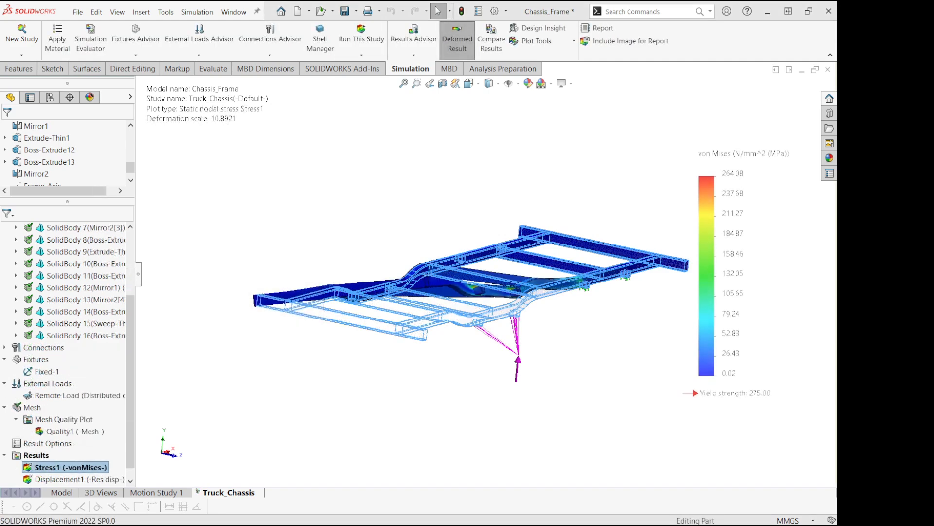
scroll(459, 385, down, 5)
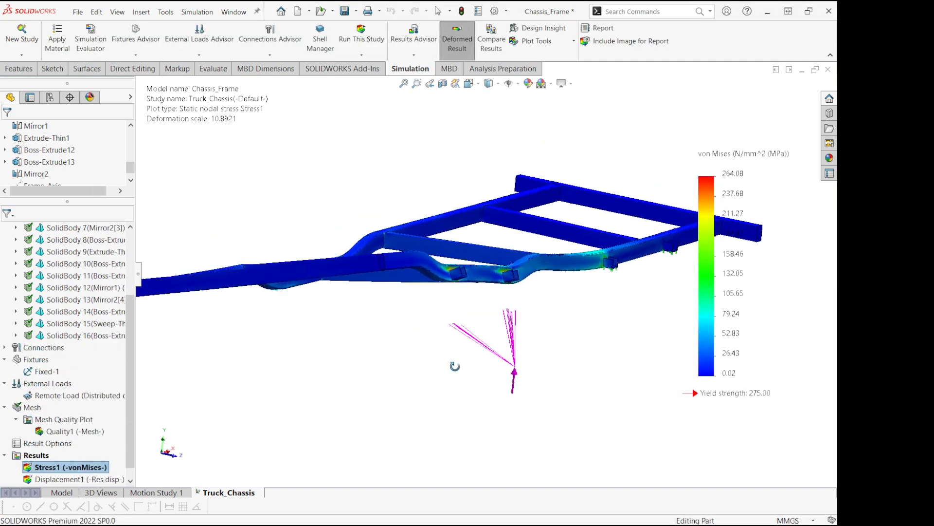
scroll(440, 362, up, 1)
middle_drag(423, 354, 429, 378)
scroll(411, 364, up, 1)
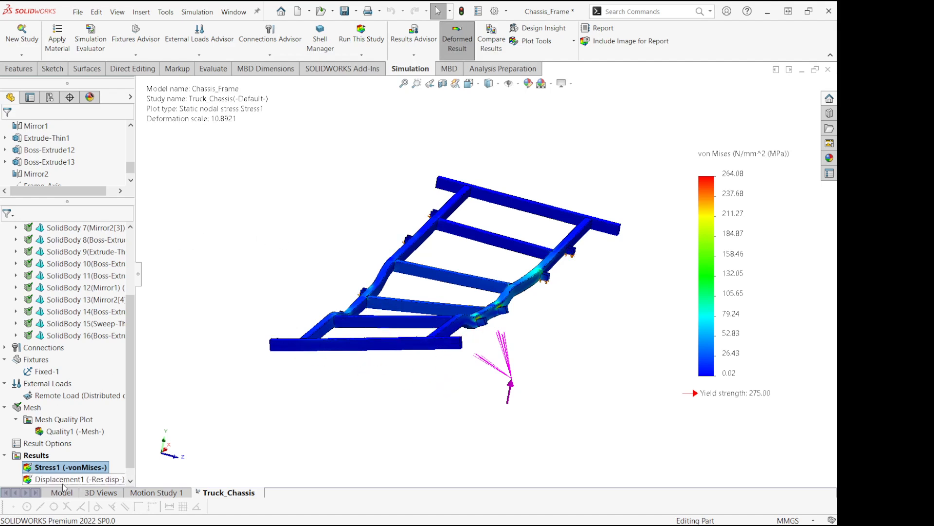
Step: Turn on the maximum annotation in the Stress1 plot's chart options
right_click(61, 467)
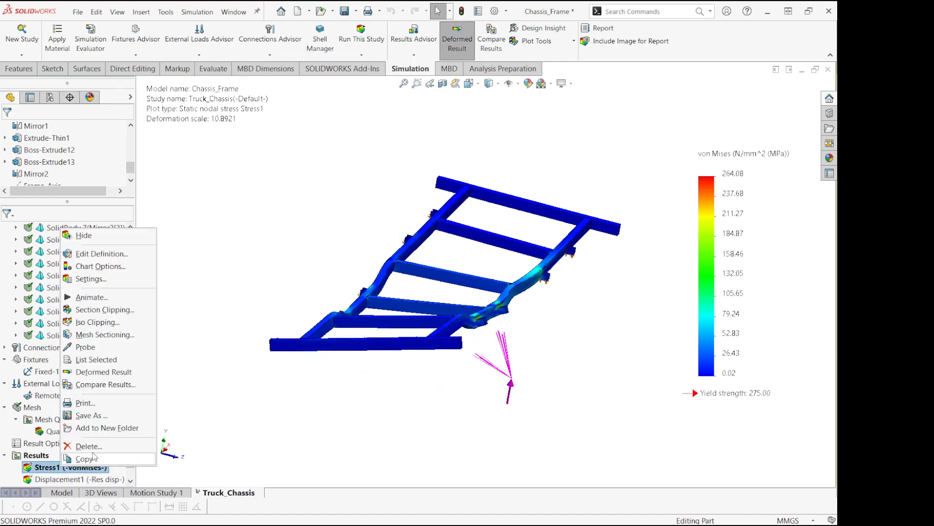
click(114, 267)
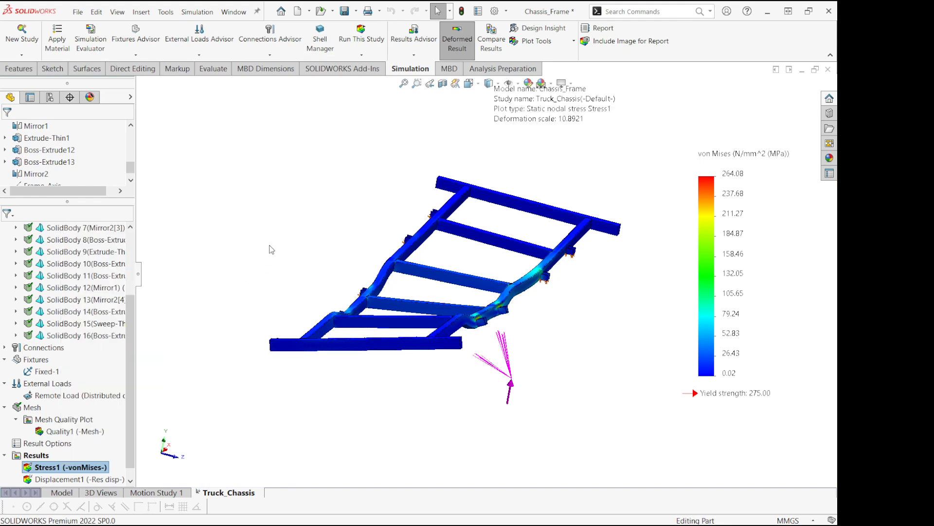
click(53, 200)
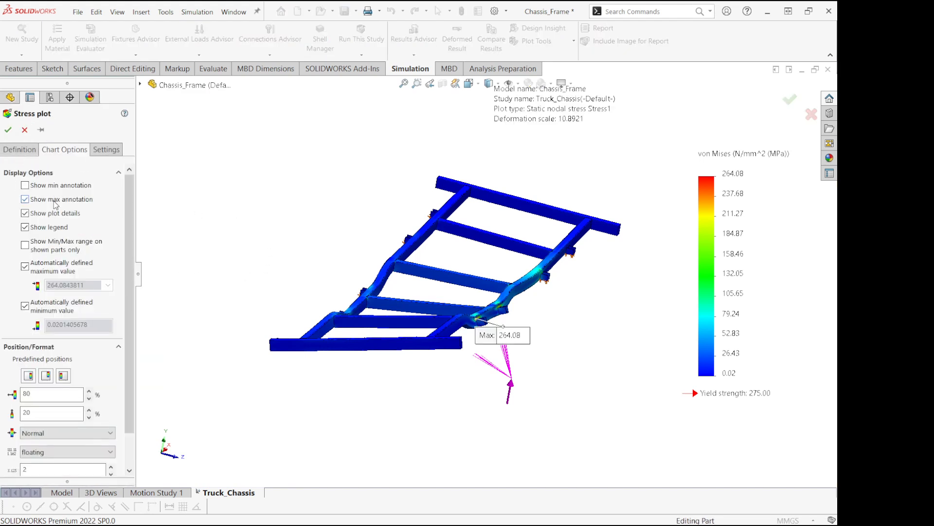
click(9, 129)
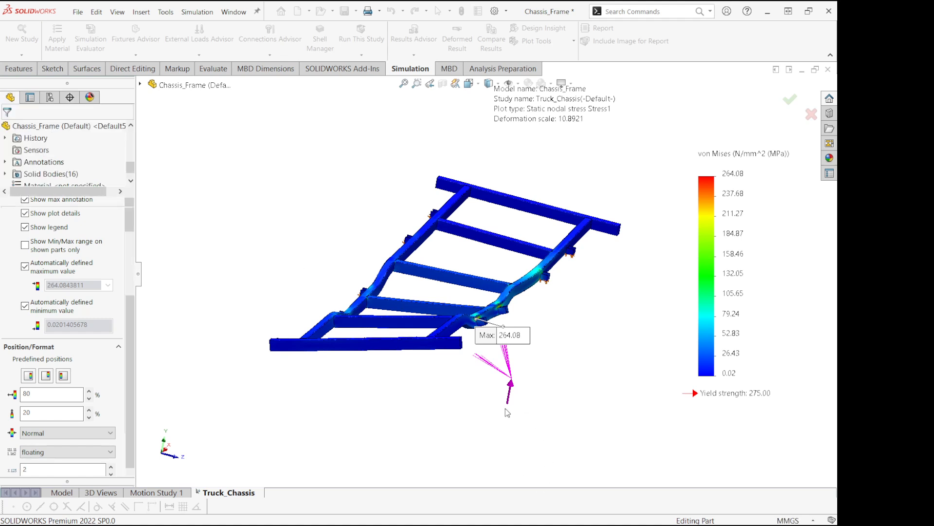
Step: Inspect the maximum stress location beside the loaded mounting block and move the max annotation clear of the rail
scroll(466, 341, down, 3)
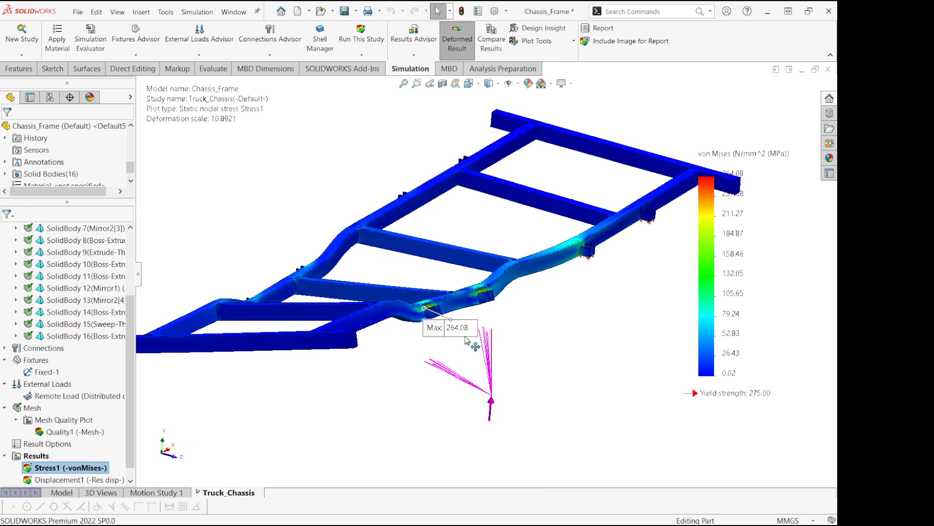
scroll(467, 341, down, 4)
scroll(437, 341, down, 2)
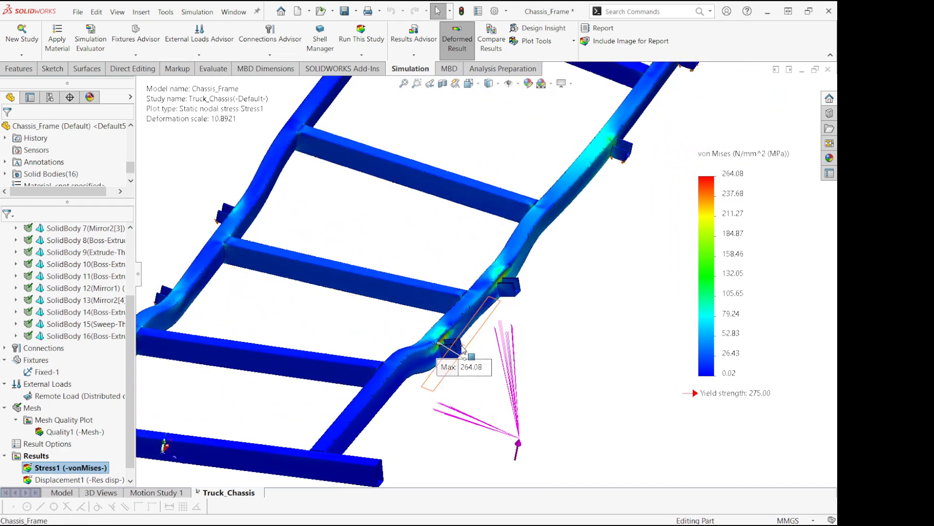
scroll(460, 351, up, 3)
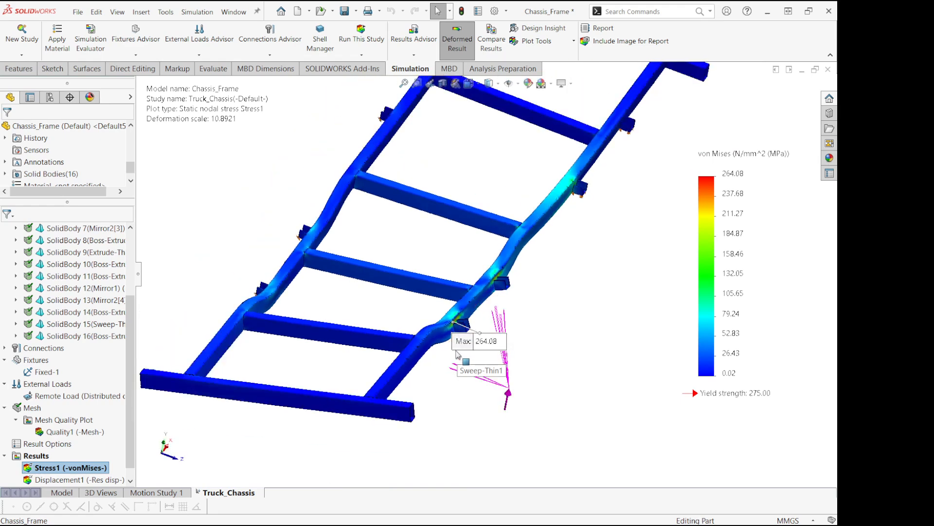
middle_drag(455, 351, 445, 334)
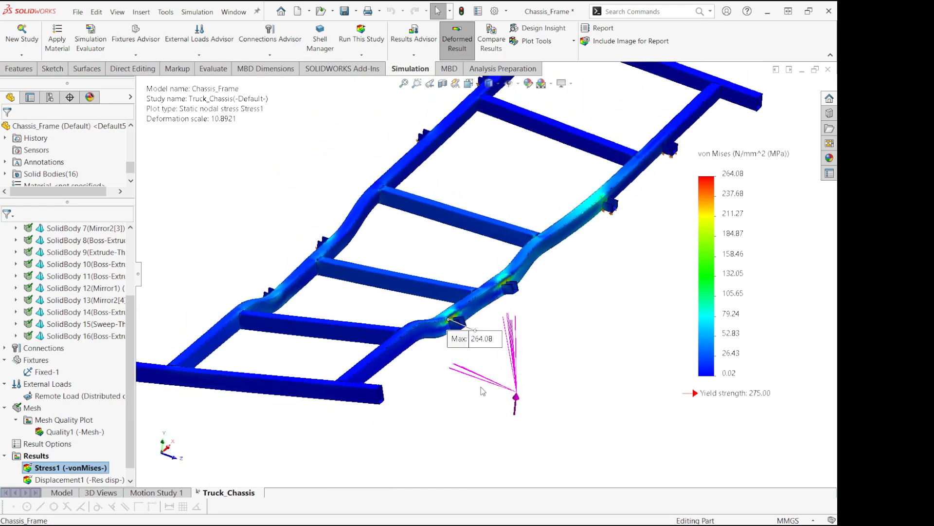
scroll(484, 369, up, 4)
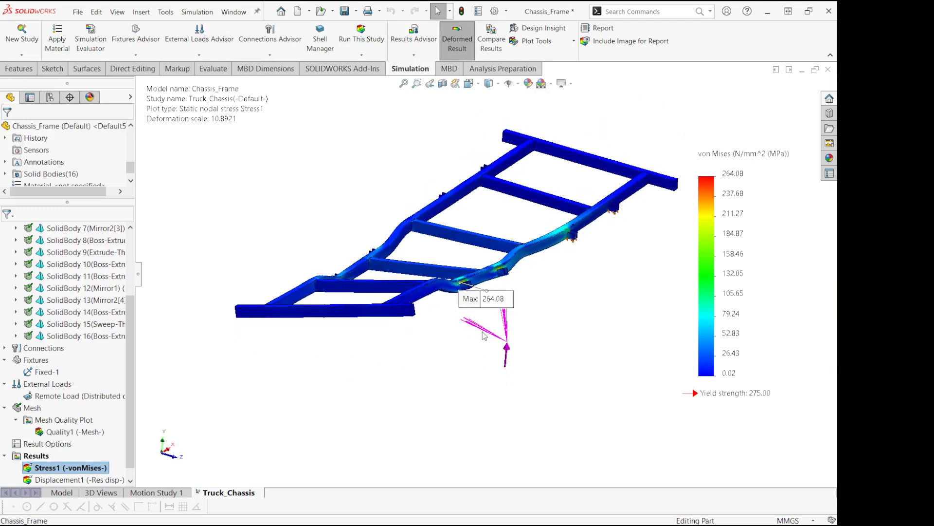
click(493, 297)
drag(493, 304, 519, 325)
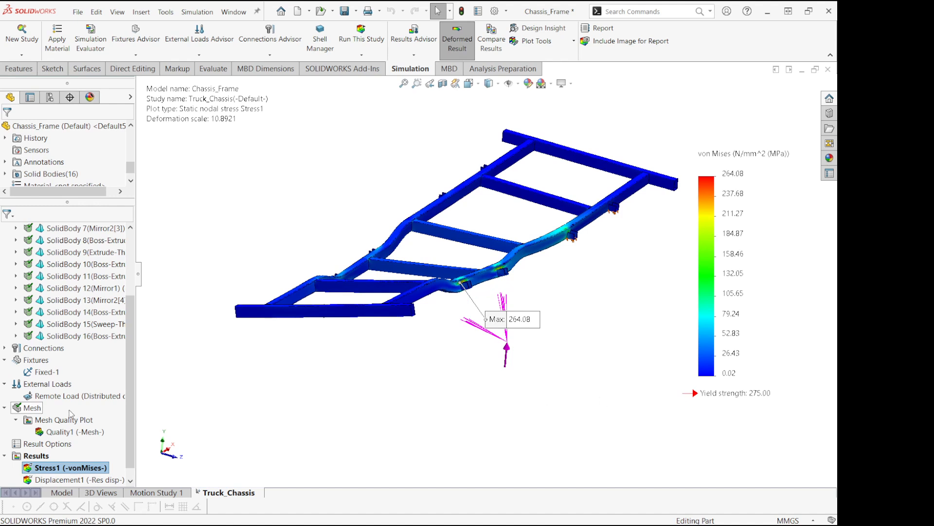
Step: Show the Displacement1 result plot and examine the resultant displacement across the chassis frame
click(76, 396)
click(68, 455)
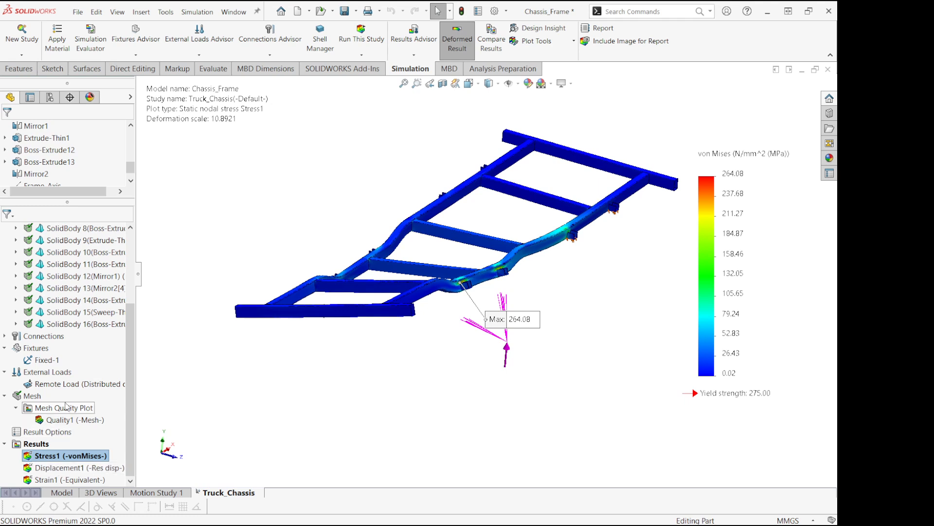
right_click(61, 468)
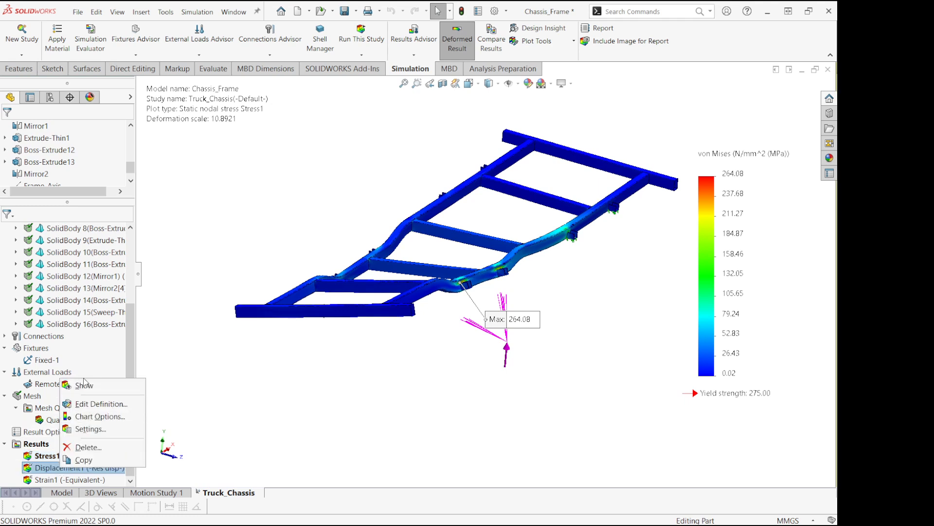
click(85, 386)
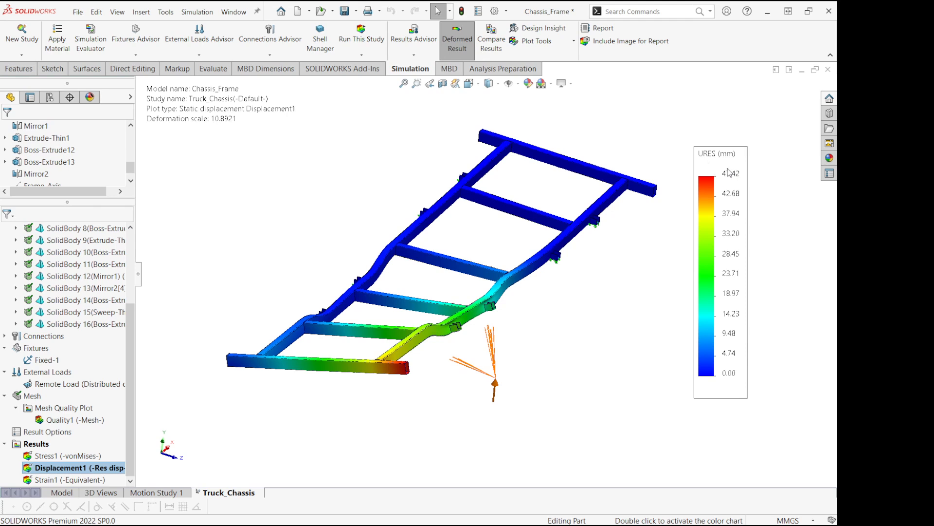
middle_drag(408, 308, 373, 352)
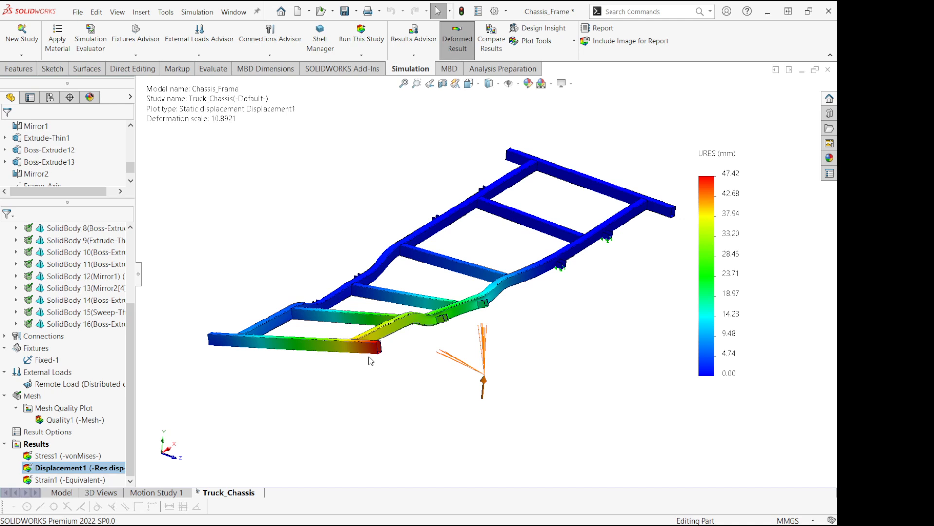
Step: Rename the Truck_Chassis study as Truck_Chassis_ALU
right_click(227, 492)
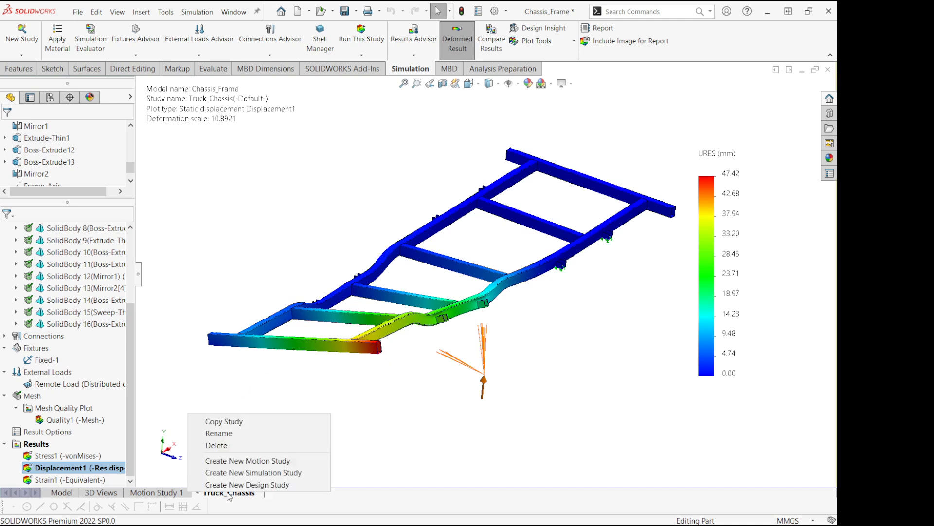
click(265, 432)
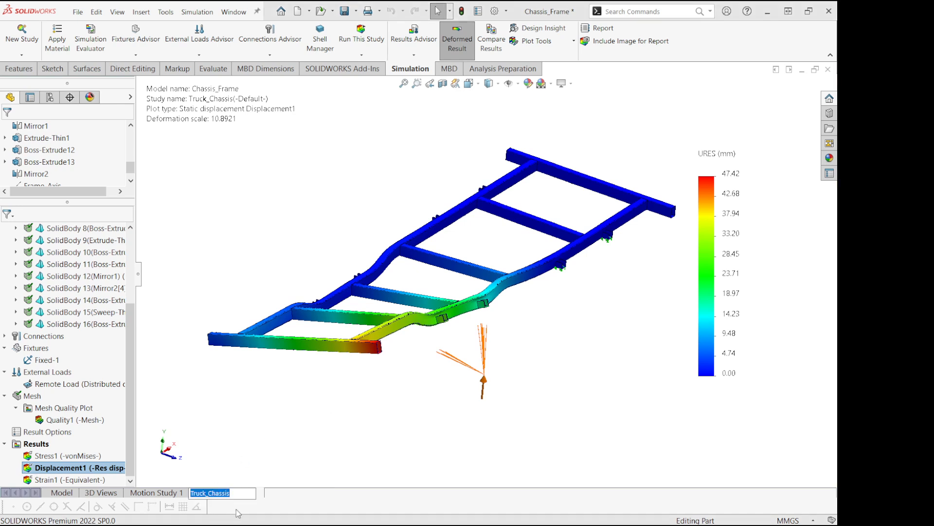
click(241, 495)
text(_A)
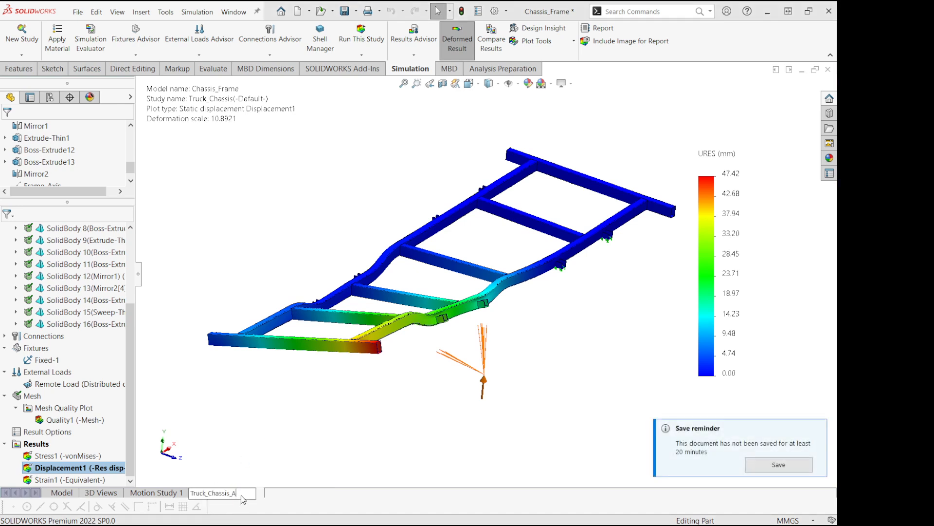
text(LU)
key(Return)
Step: Copy the Truck_Chassis_ALU study to a new static study named Truck_Chassis_STEEL, using the Default configuration
right_click(234, 492)
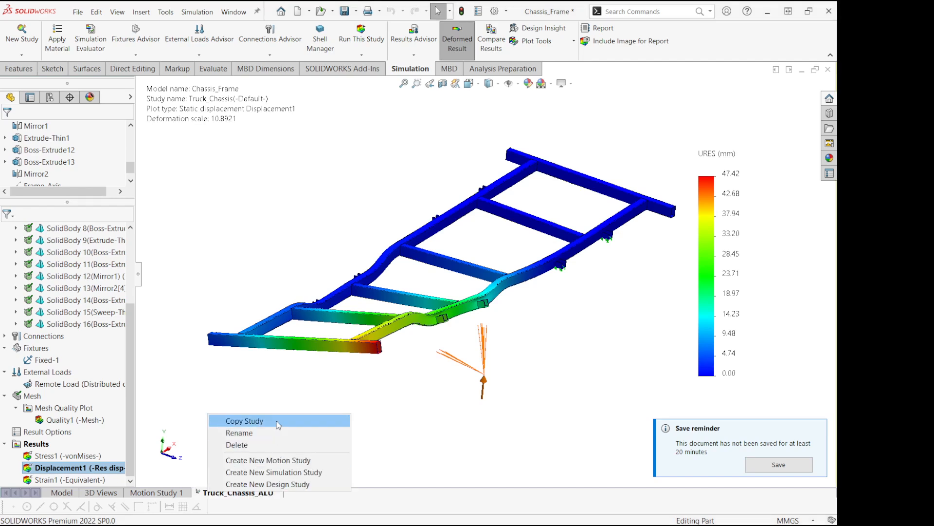
click(291, 419)
click(109, 270)
key(BackSpace)
key(BackSpace)
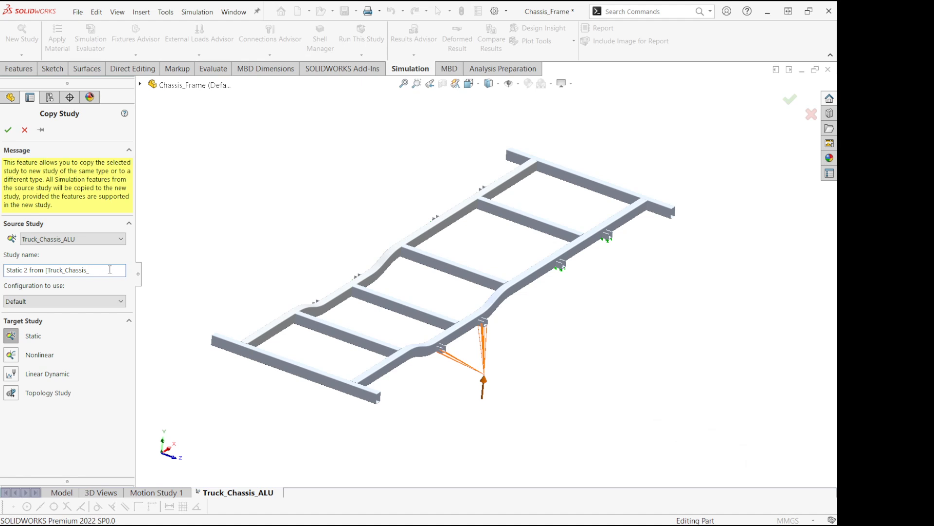
text(STE)
key(Delete)
key(Delete)
key(Delete)
key(Delete)
key(Delete)
key(Delete)
key(Delete)
key(Delete)
key(Delete)
key(Delete)
key(Delete)
key(Delete)
key(Delete)
key(Delete)
key(Delete)
click(8, 130)
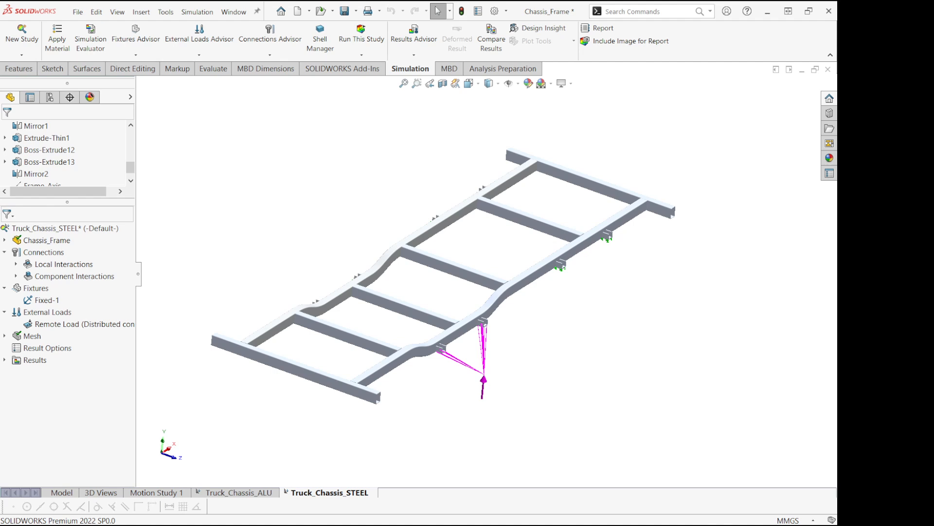
Step: Apply Alloy Steel from the SOLIDWORKS Materials library to all bodies of Chassis_Frame in the Truck_Chassis_STEEL study
ctrl+middle_drag(337, 304, 356, 294)
scroll(363, 291, down, 1)
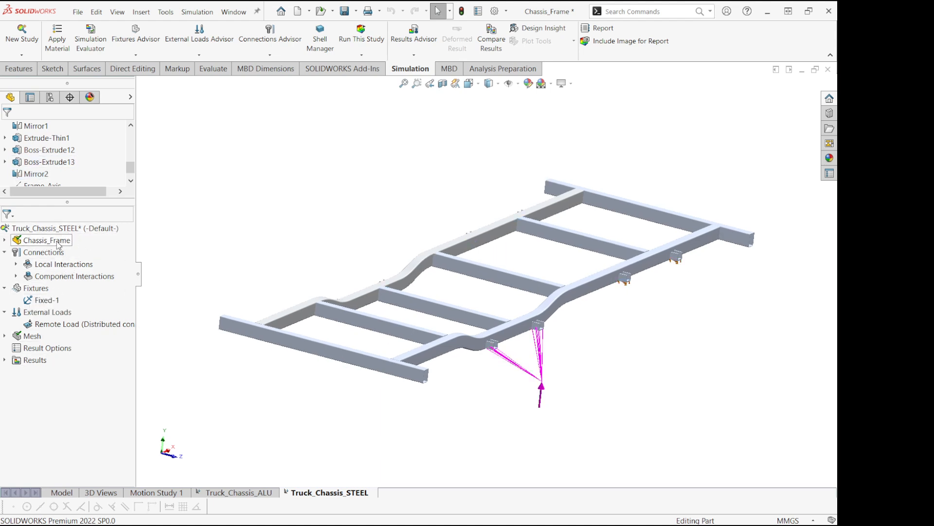
click(5, 240)
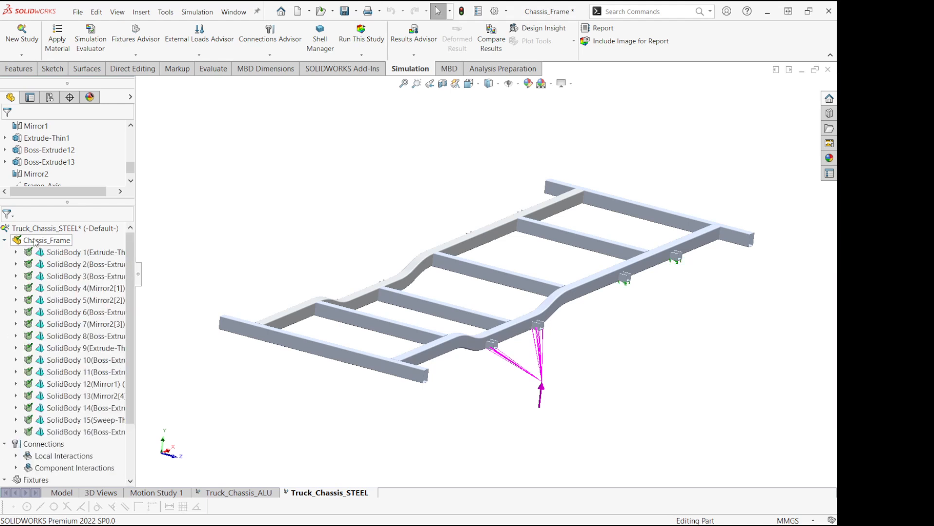
right_click(34, 240)
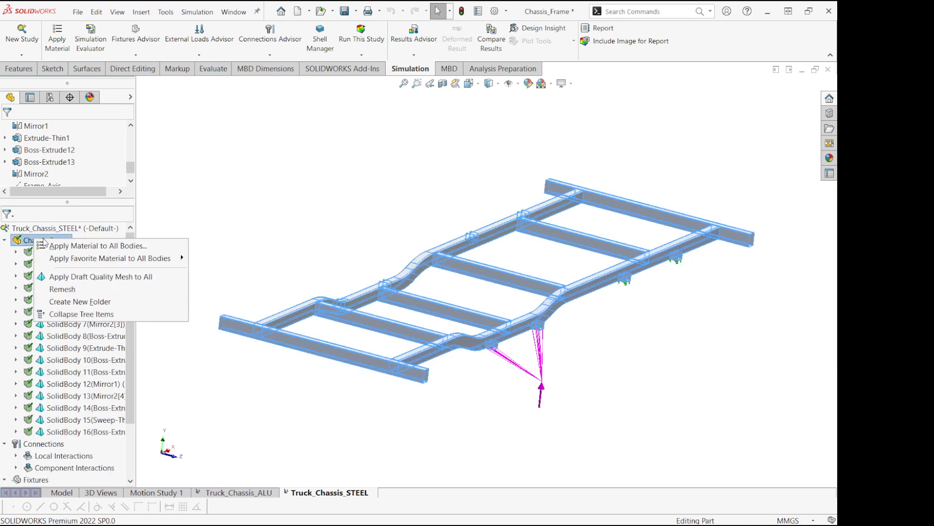
click(81, 250)
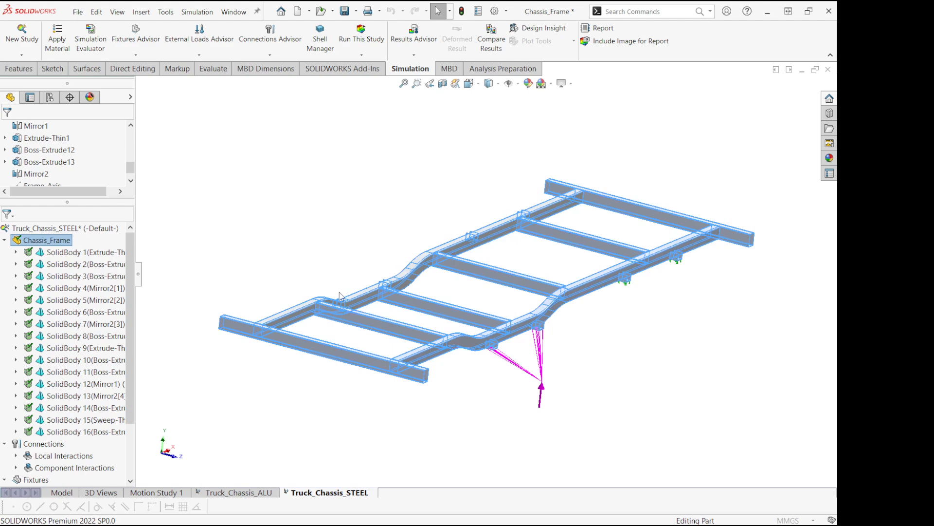
scroll(100, 195, up, 13)
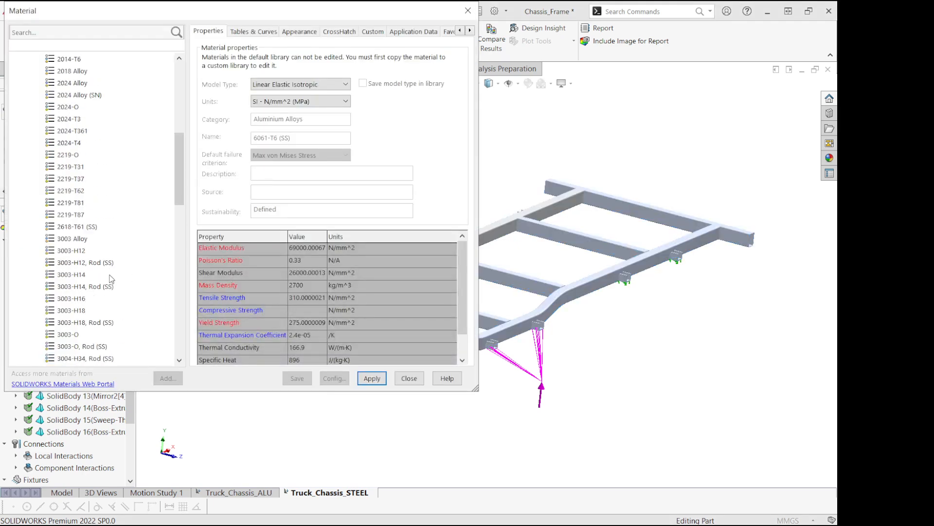
scroll(100, 195, up, 2)
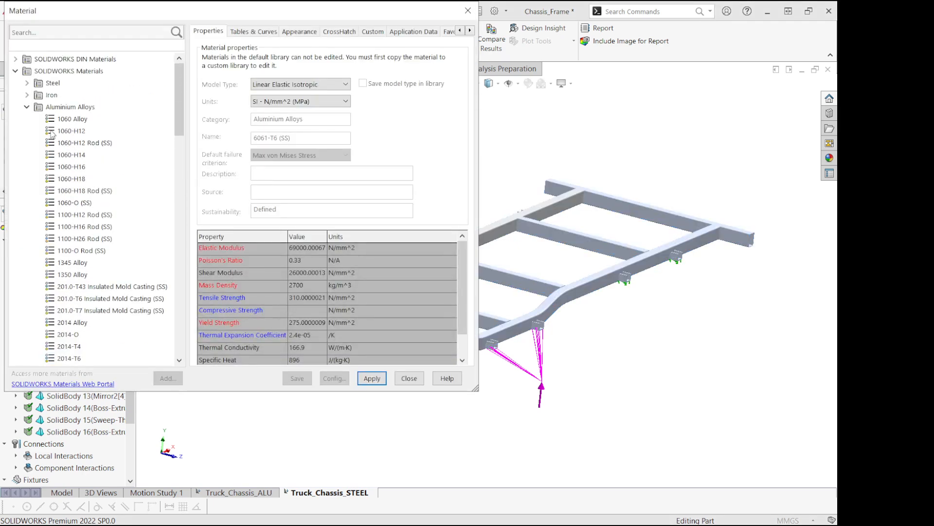
click(26, 108)
click(28, 84)
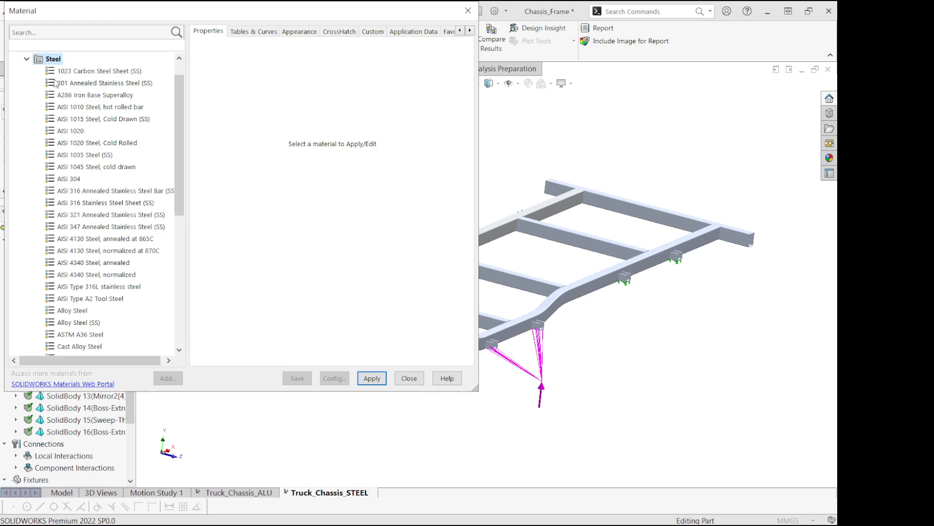
click(68, 311)
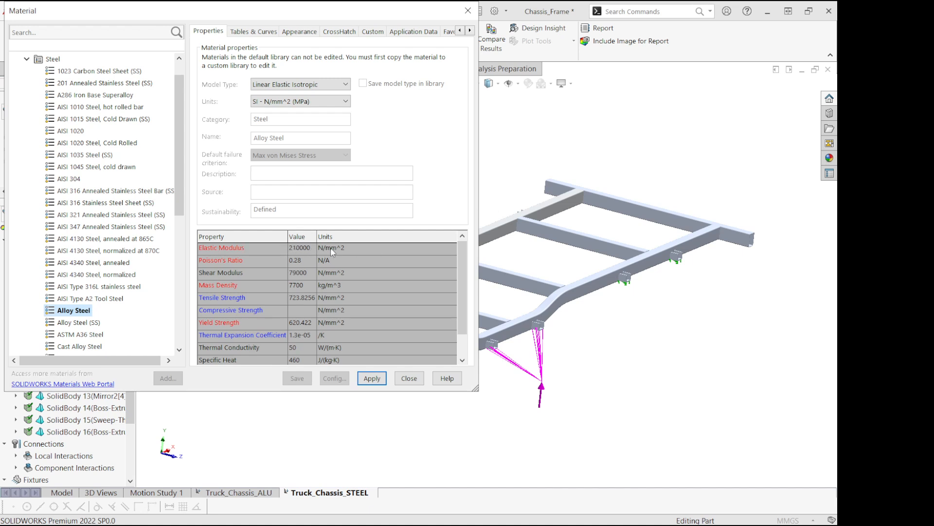
click(372, 378)
click(413, 379)
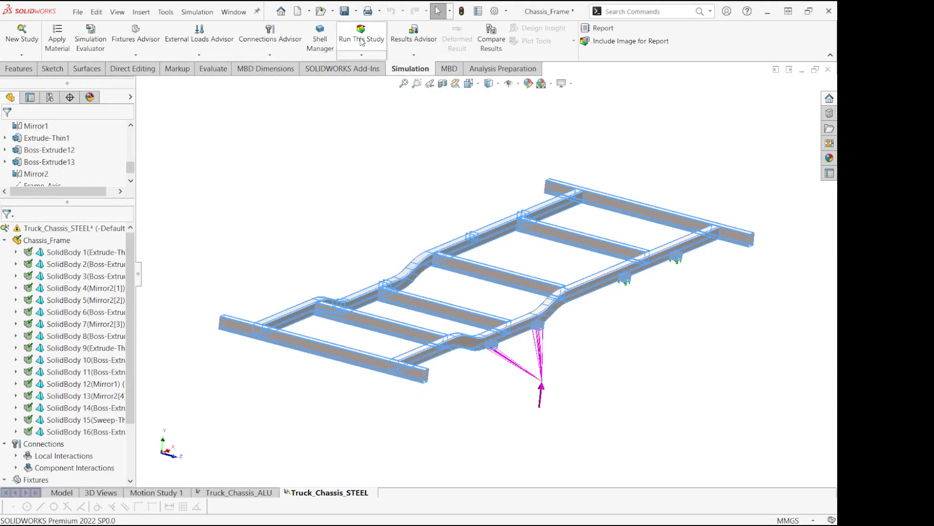
Step: Run the Truck_Chassis_STEEL study and move the stress plot's max annotation clear of the frame
click(376, 44)
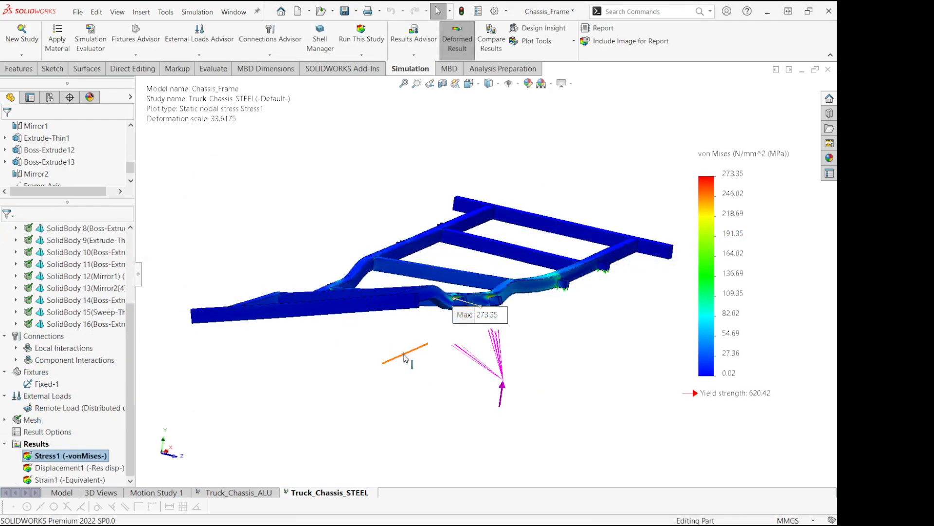
middle_drag(355, 376, 355, 380)
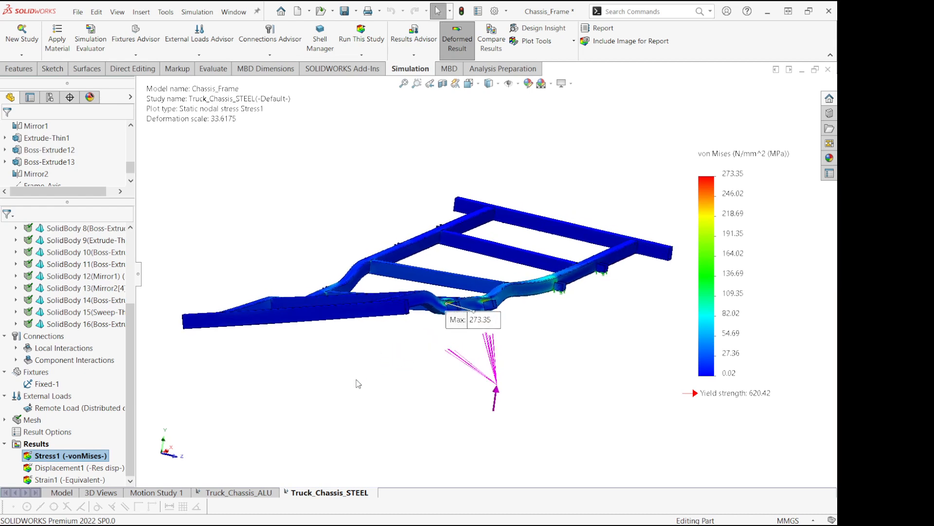
middle_drag(410, 395, 412, 410)
drag(457, 340, 416, 384)
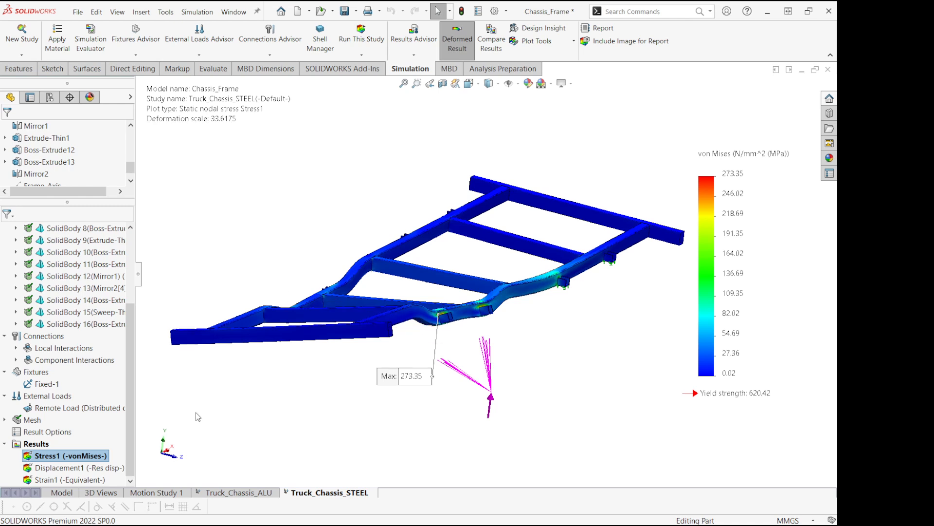
Step: Show the steel study's Displacement1 plot and examine the resultant displacement across the frame
right_click(80, 471)
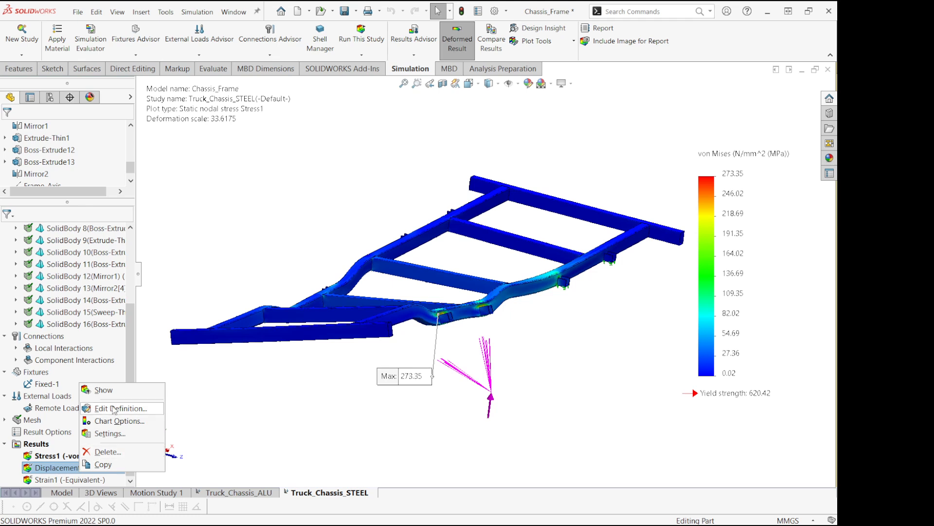
click(123, 392)
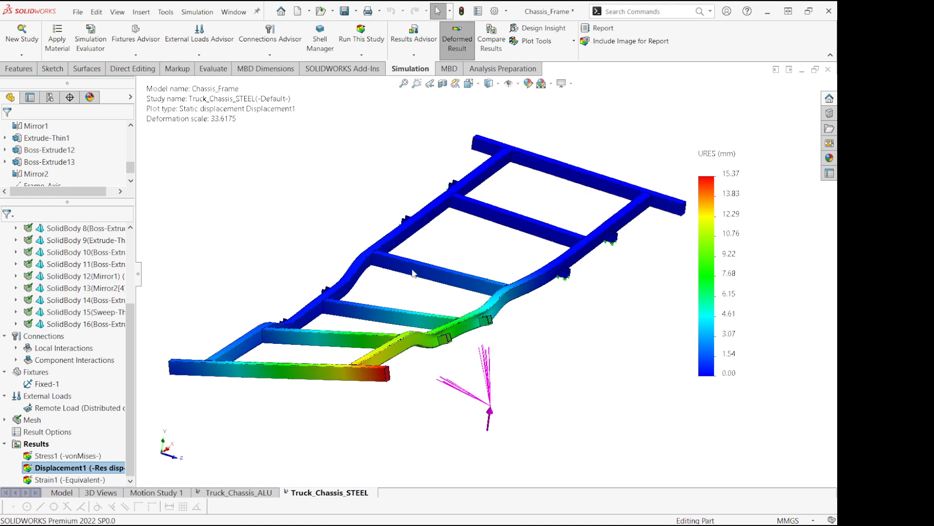
Step: Compare only the Stress1 and Displacement1 plots of Truck_Chassis_ALU and Truck_Chassis_STEEL, using all studies in this configuration
right_click(43, 445)
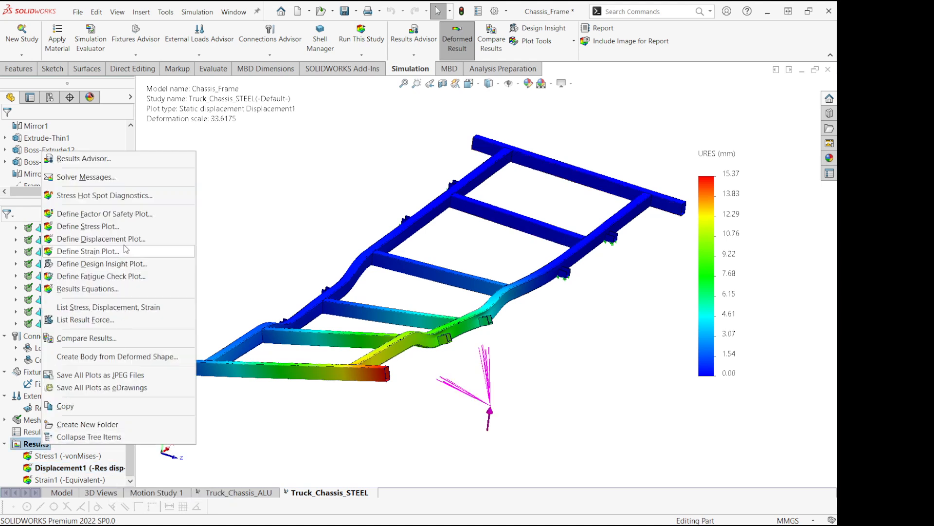
click(85, 338)
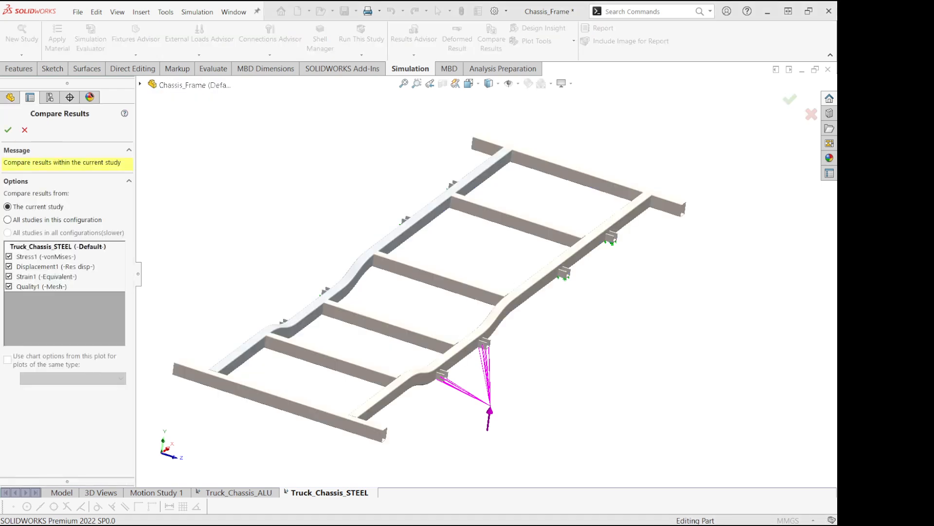
click(28, 220)
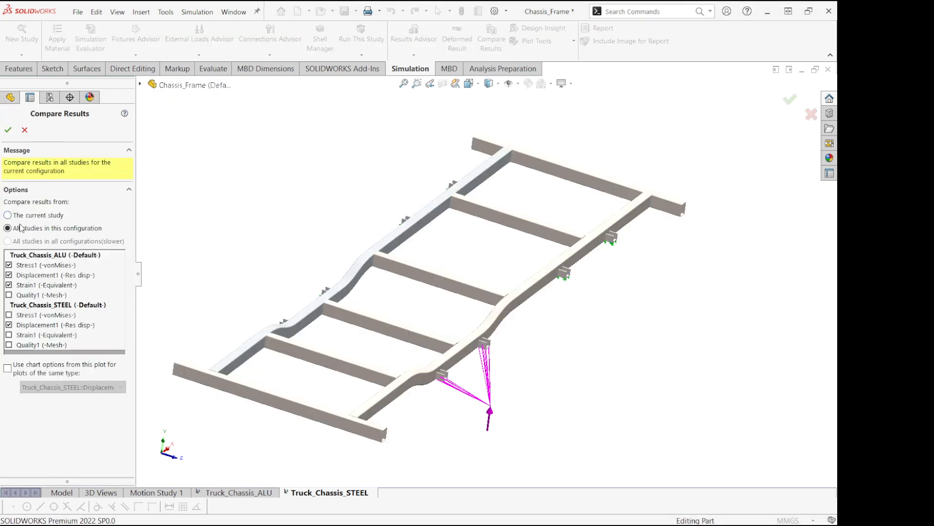
click(9, 285)
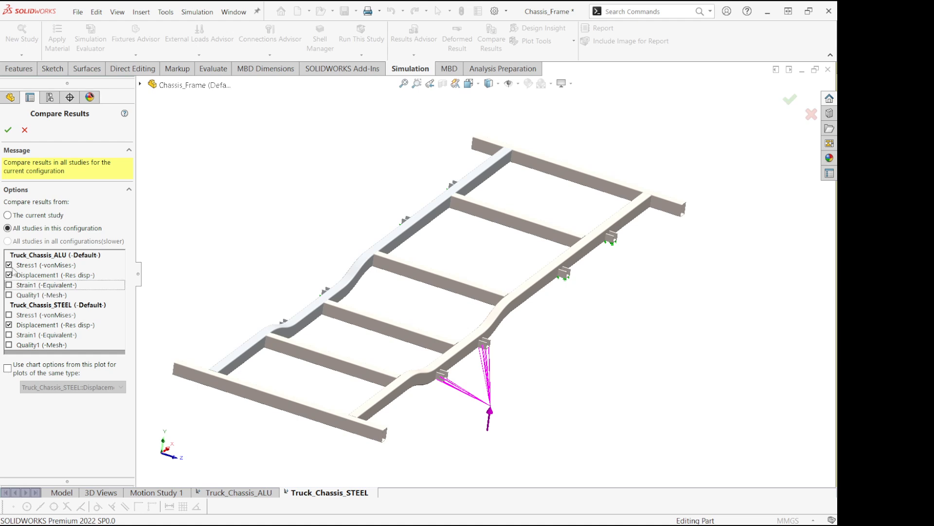
click(9, 315)
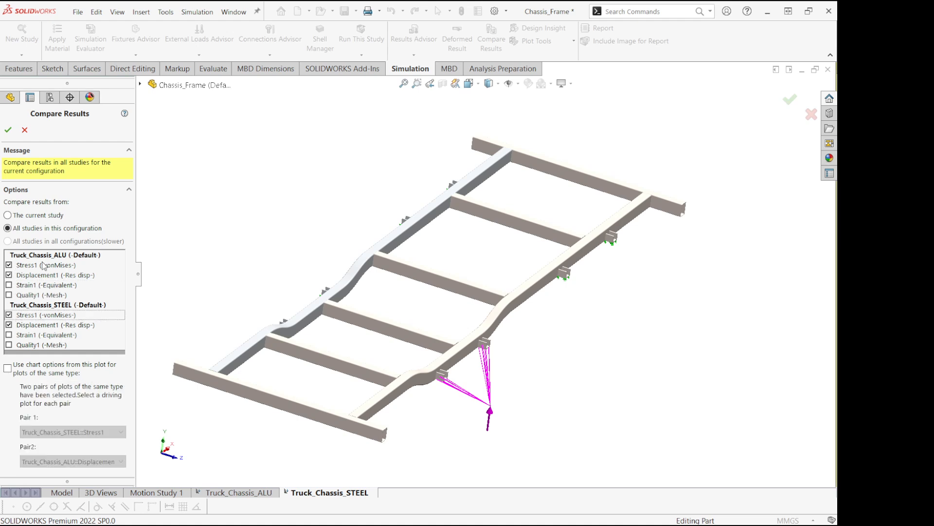
click(7, 130)
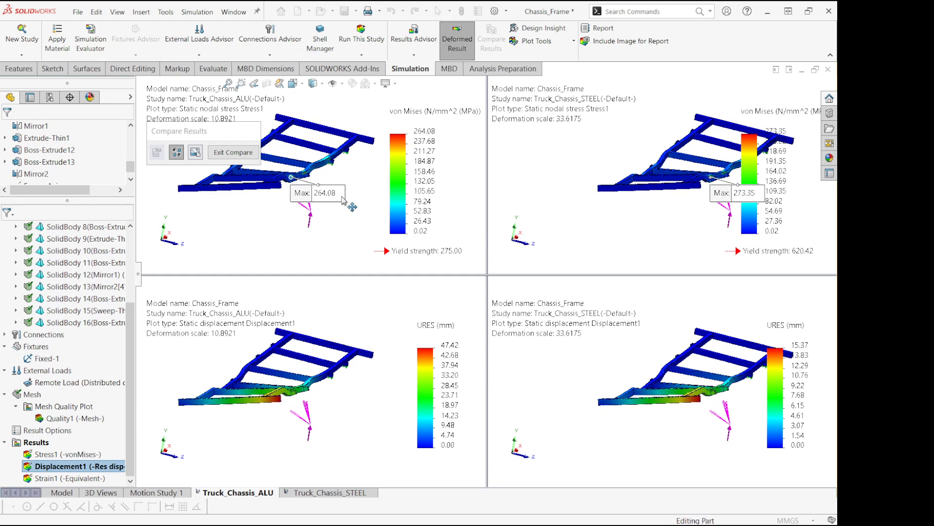
Step: Move the aluminium stress view's max annotation below the frame and reposition the colour chart in the steel stress view
drag(339, 194, 340, 213)
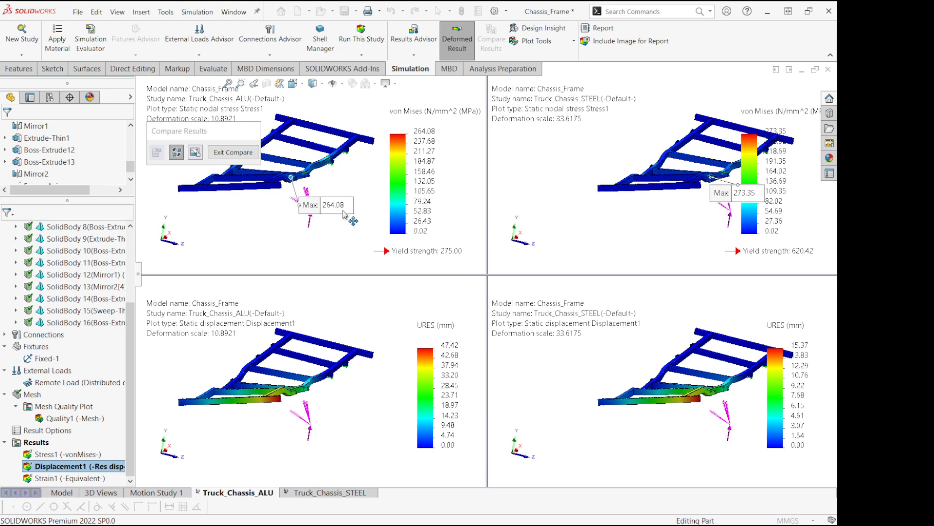
mouse_move(732, 193)
mouse_down()
mouse_move(717, 217)
mouse_move(733, 200)
mouse_move(747, 212)
mouse_move(766, 209)
mouse_up()
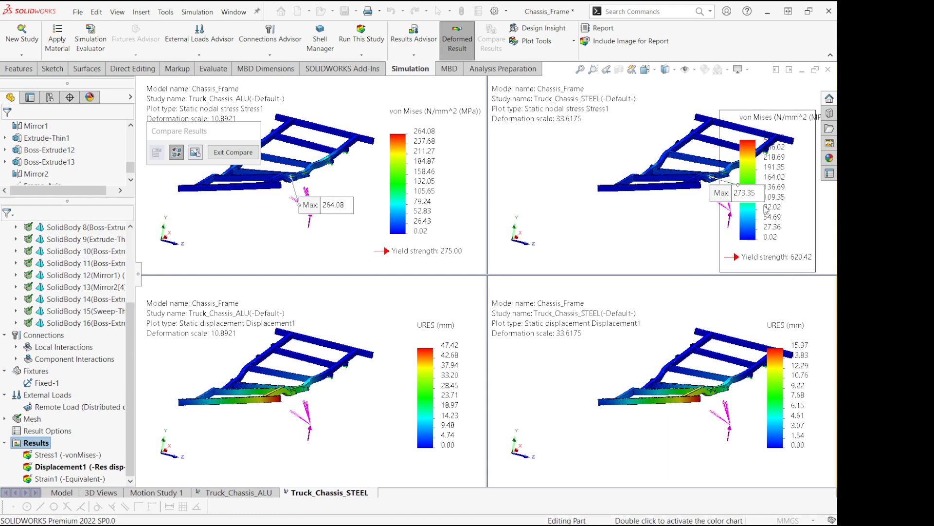